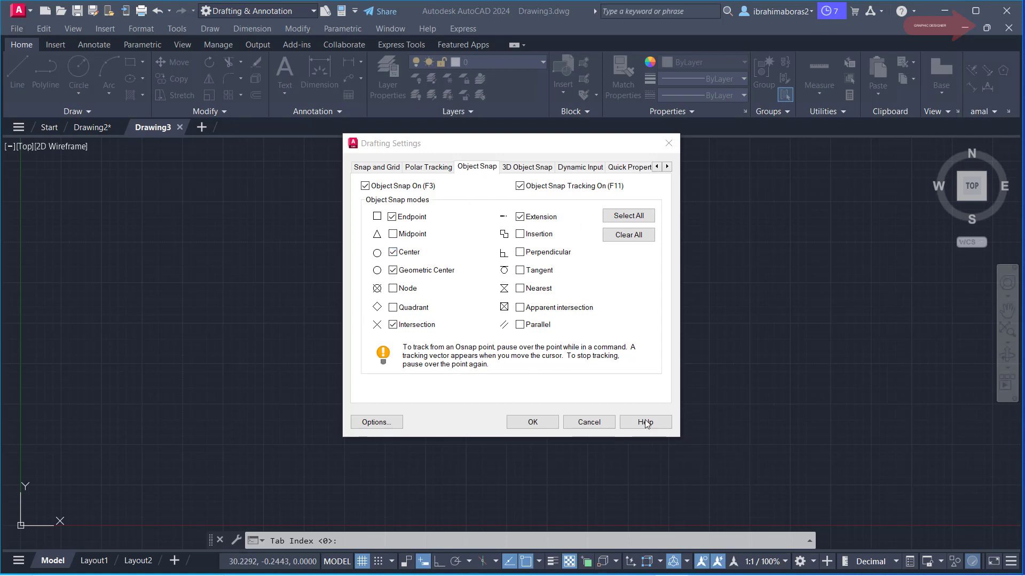
Cancel the Drafting Settings dialog, discarding any object snap changes
left_click(589, 422)
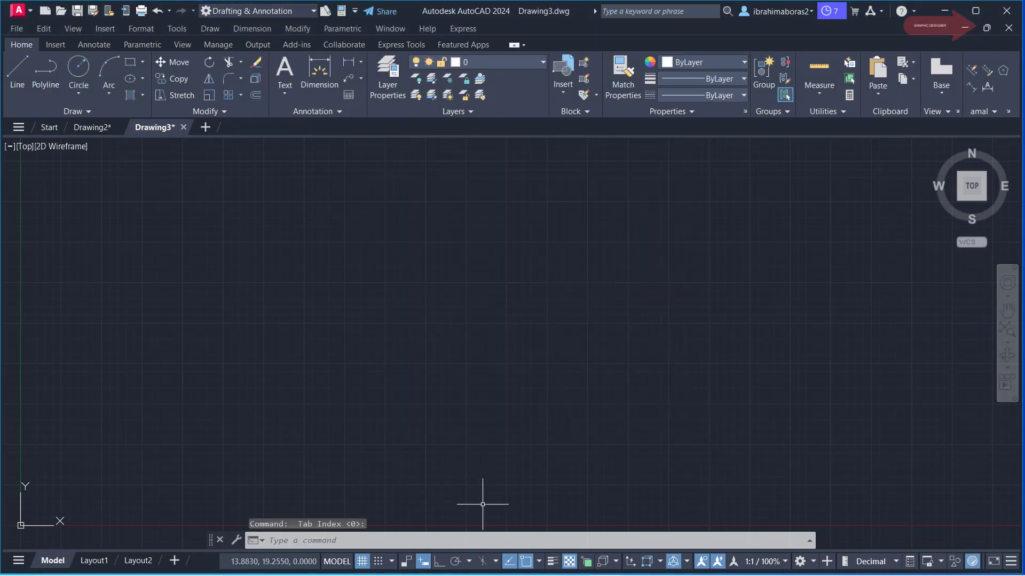
left_click(540, 561)
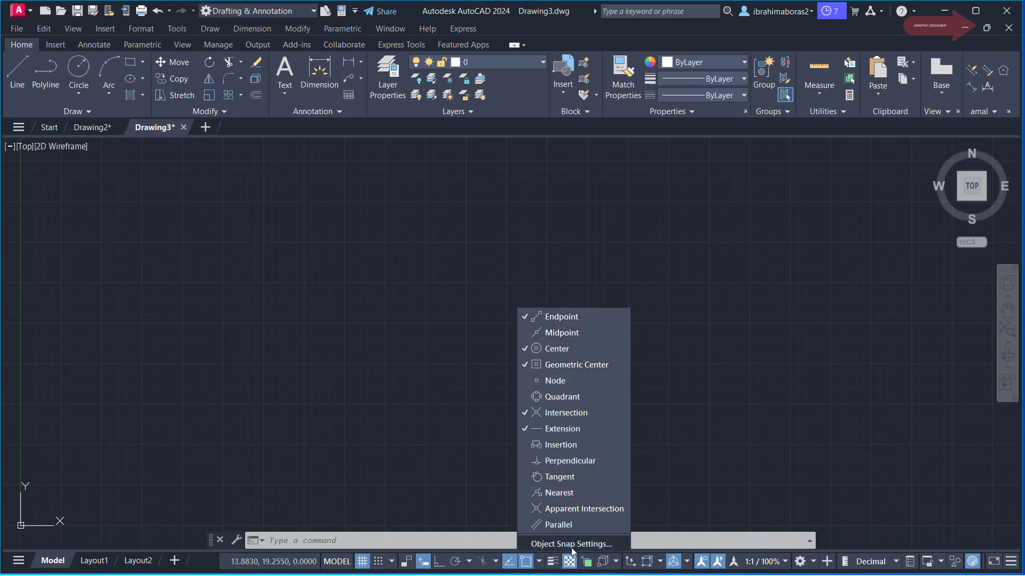
left_click(593, 544)
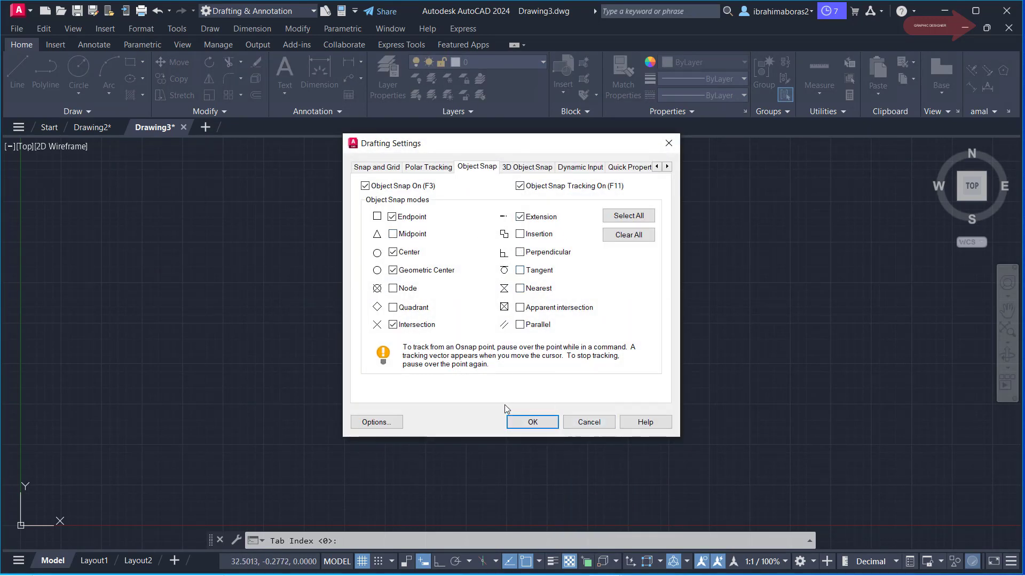
left_click(589, 424)
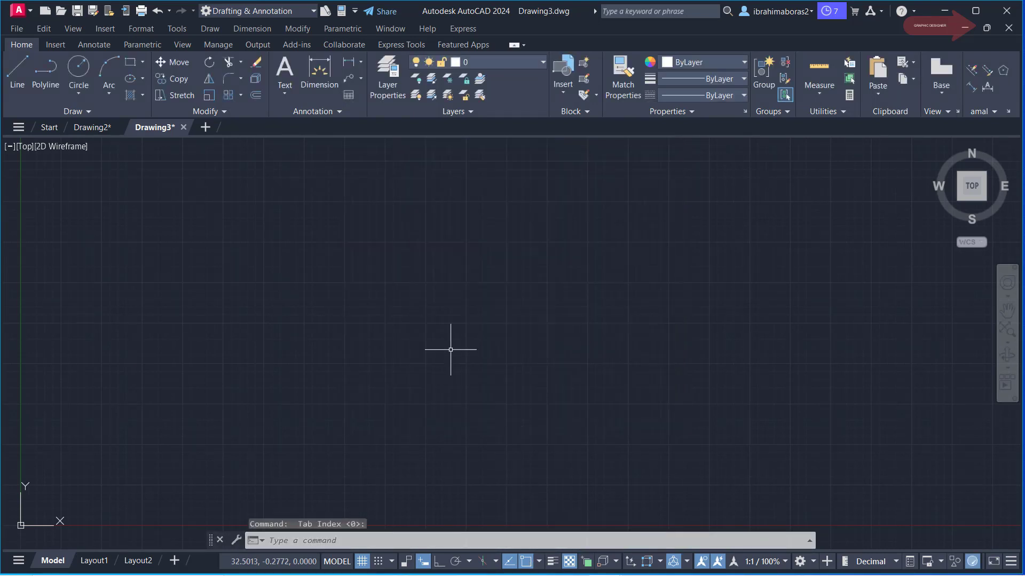
right_click(486, 332, "shift")
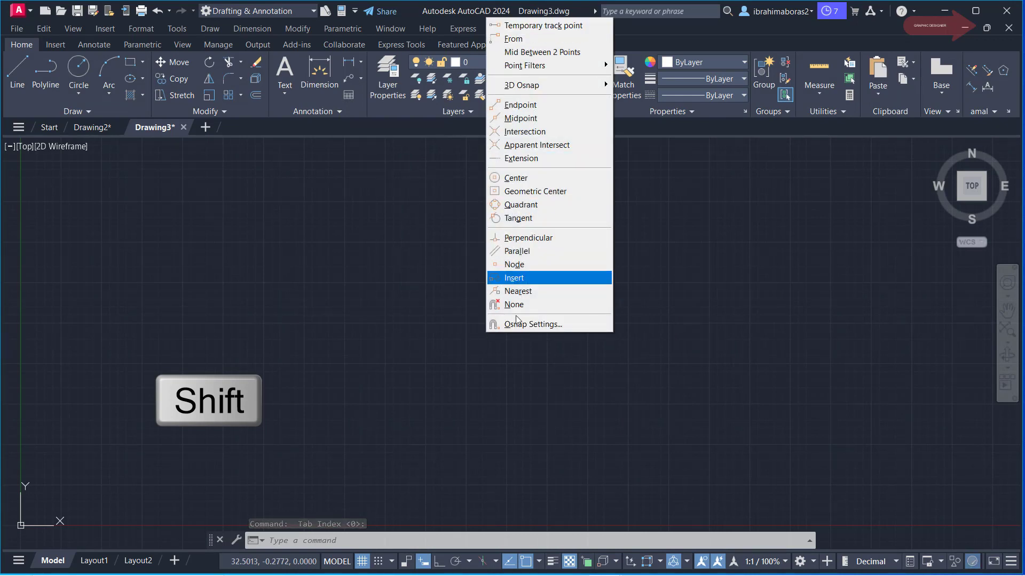
left_click(506, 345)
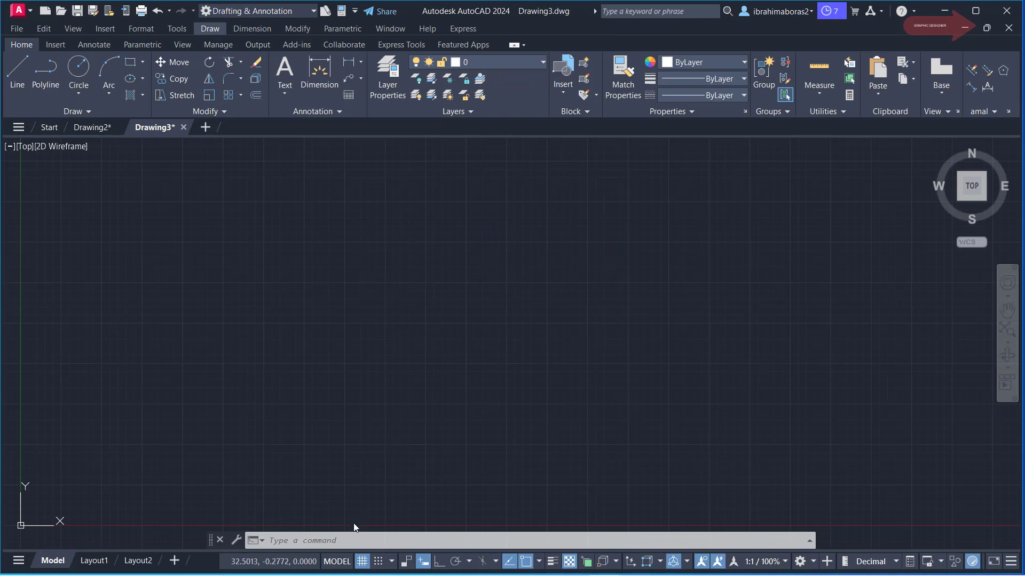
Draw a long horizontal line, then start another LINE command
type("l")
key("Return")
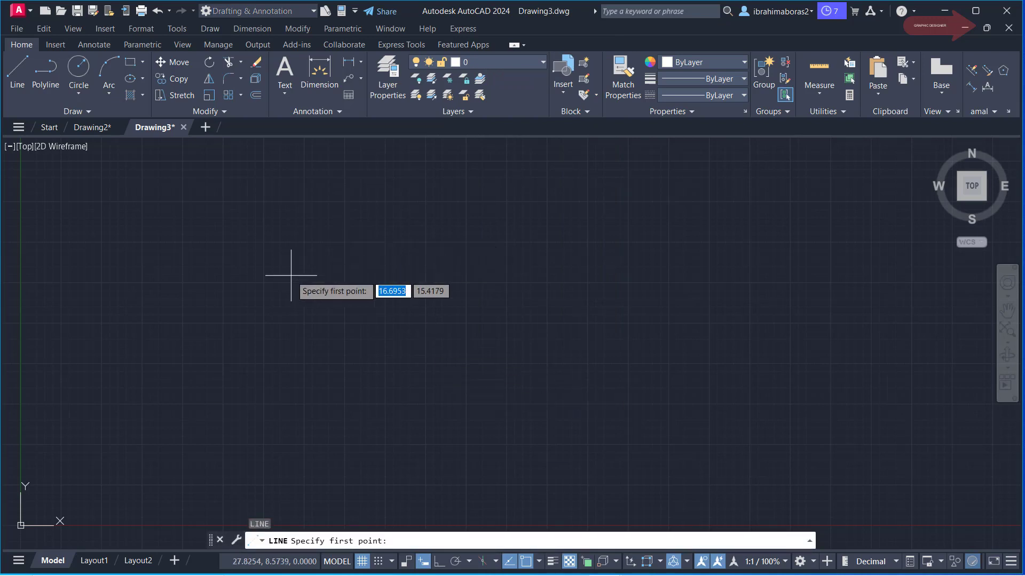
left_click(304, 282)
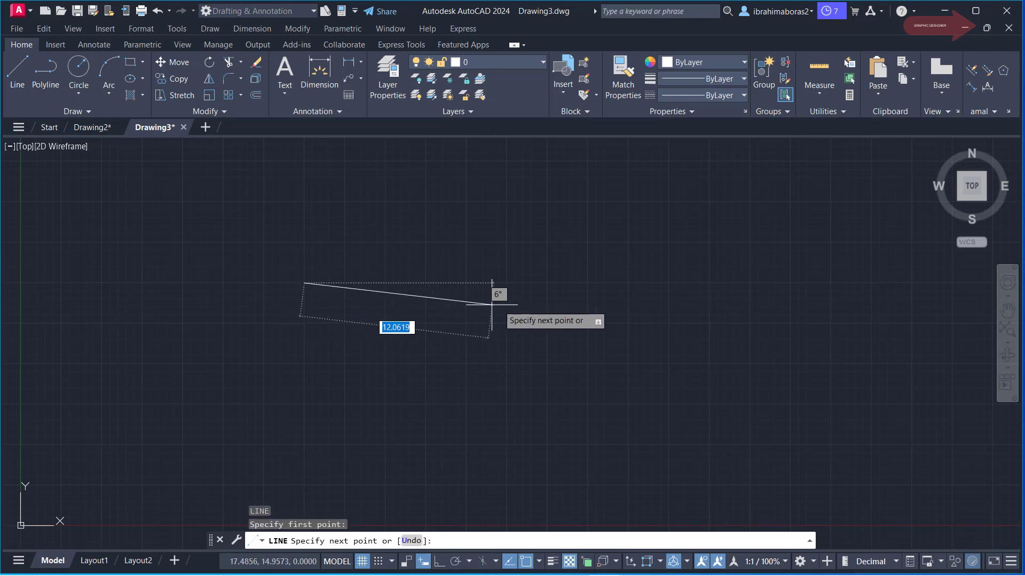
left_click(636, 284)
right_click(661, 306)
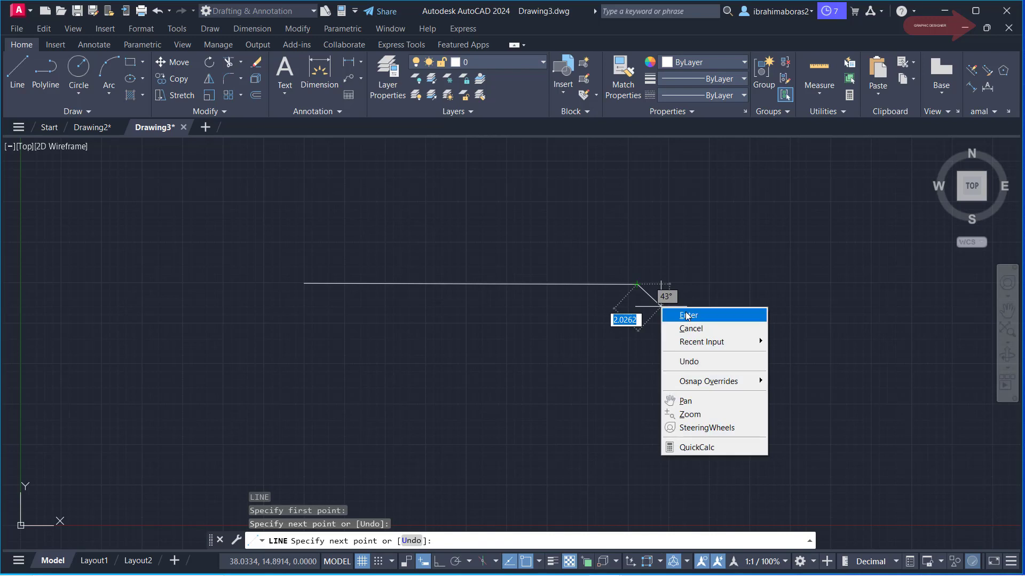
left_click(686, 315)
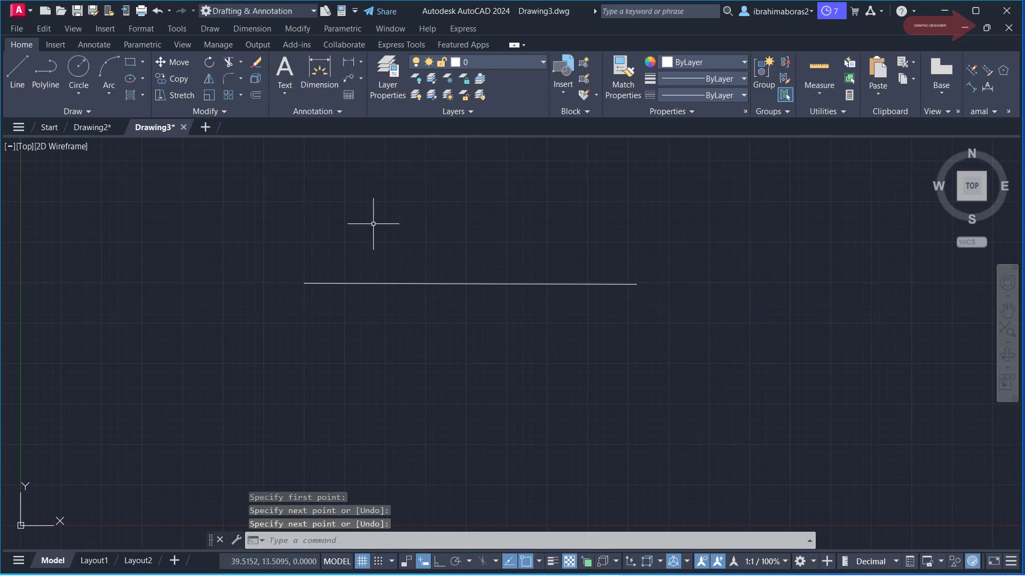
middle_click_drag(679, 296, 677, 258)
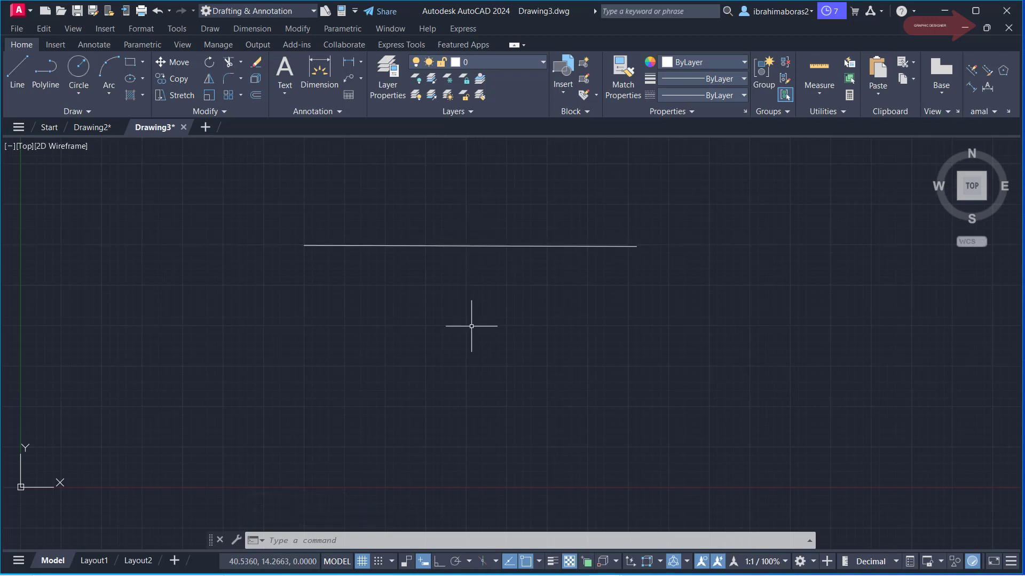
type("l")
key("Return")
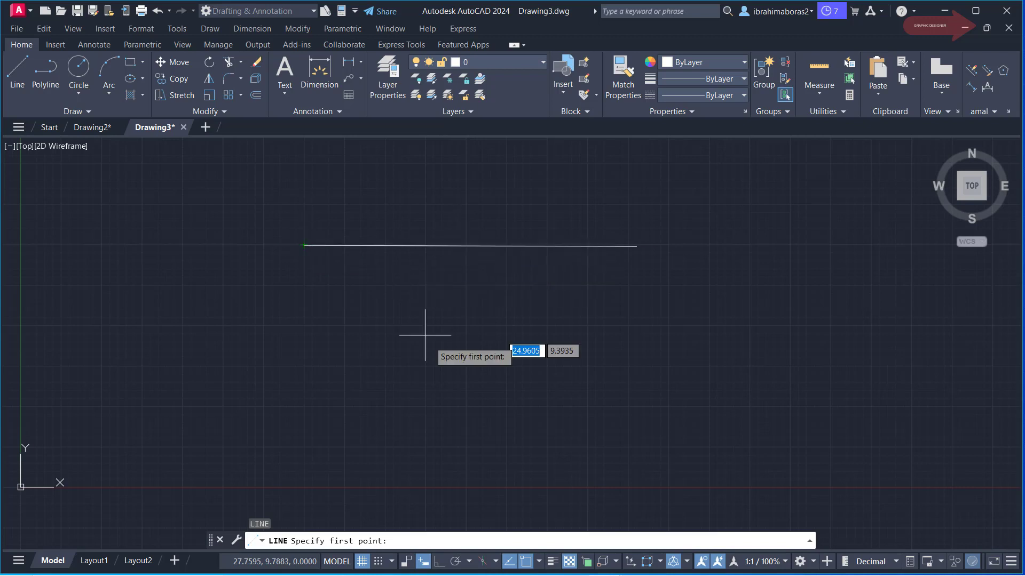
Turn on Midpoint in the running object snap modes
left_click(540, 561)
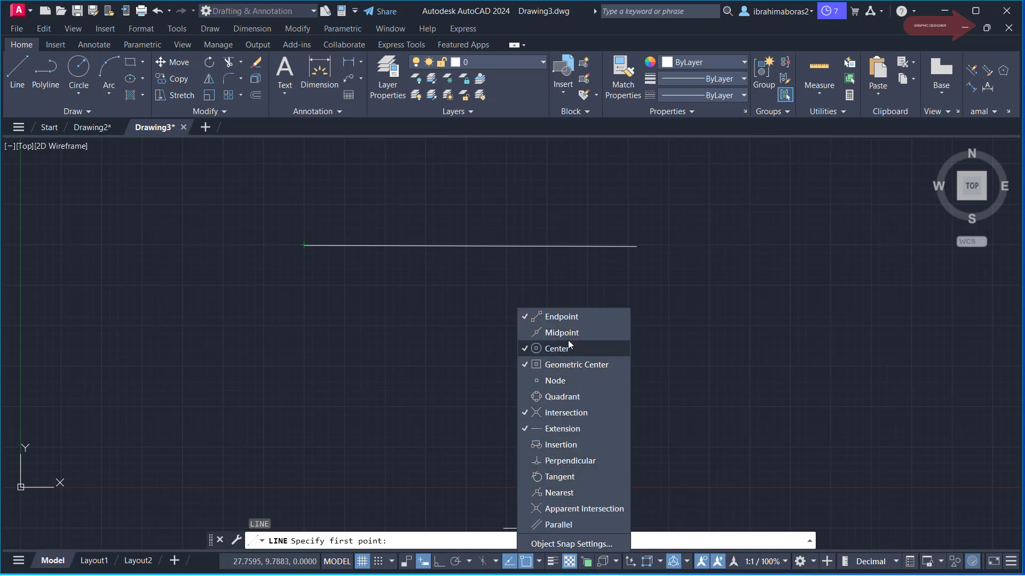
left_click(525, 332)
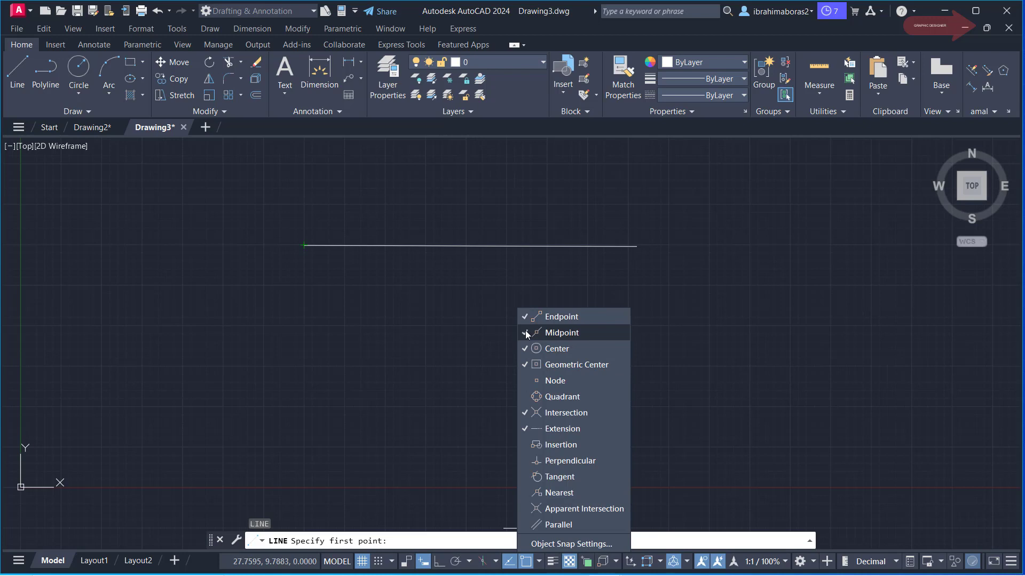
left_click(413, 432)
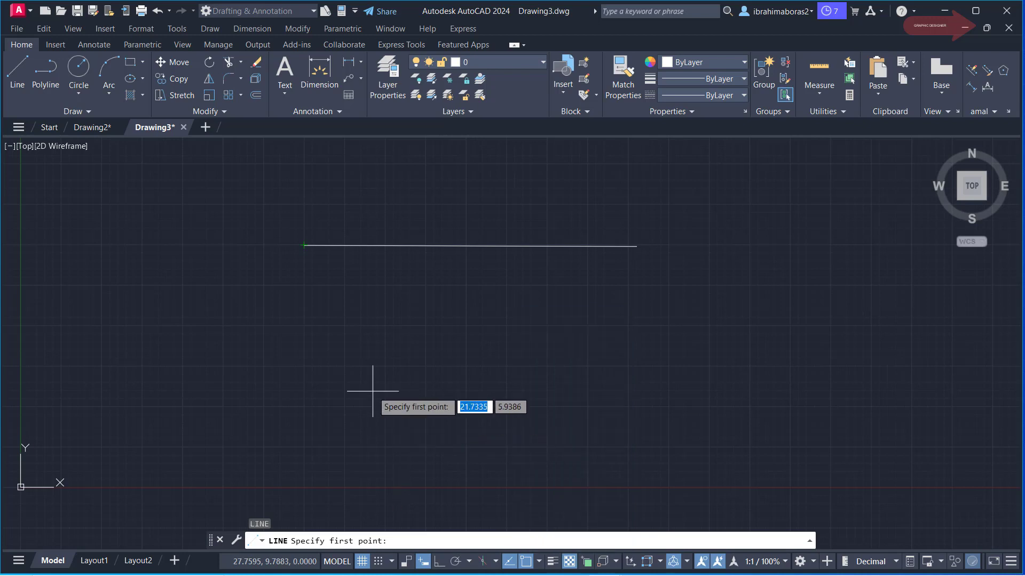
Draw a vertical line straight down from the horizontal line's midpoint, forming a T
right_click(455, 324, "shift")
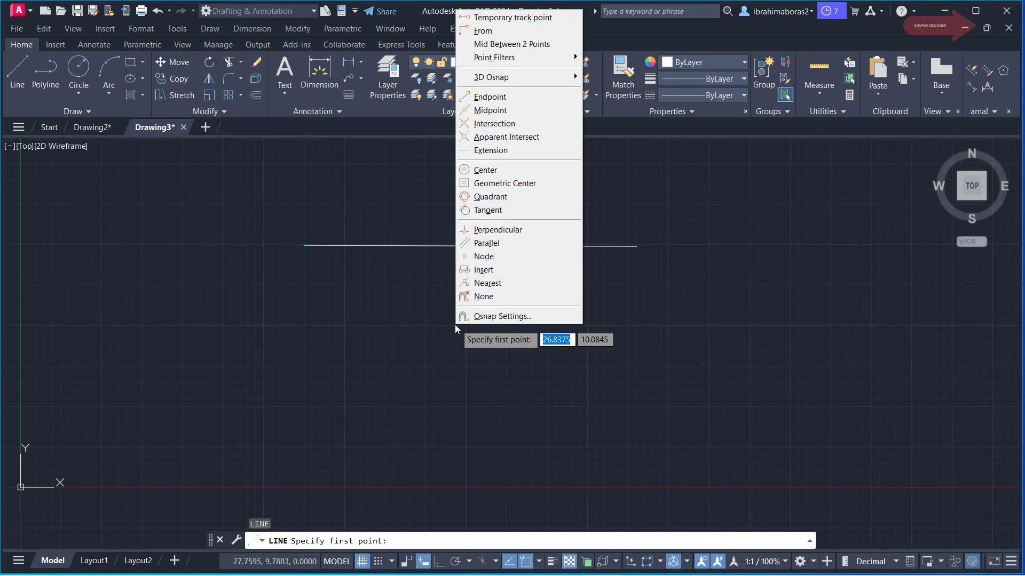
left_click(516, 110)
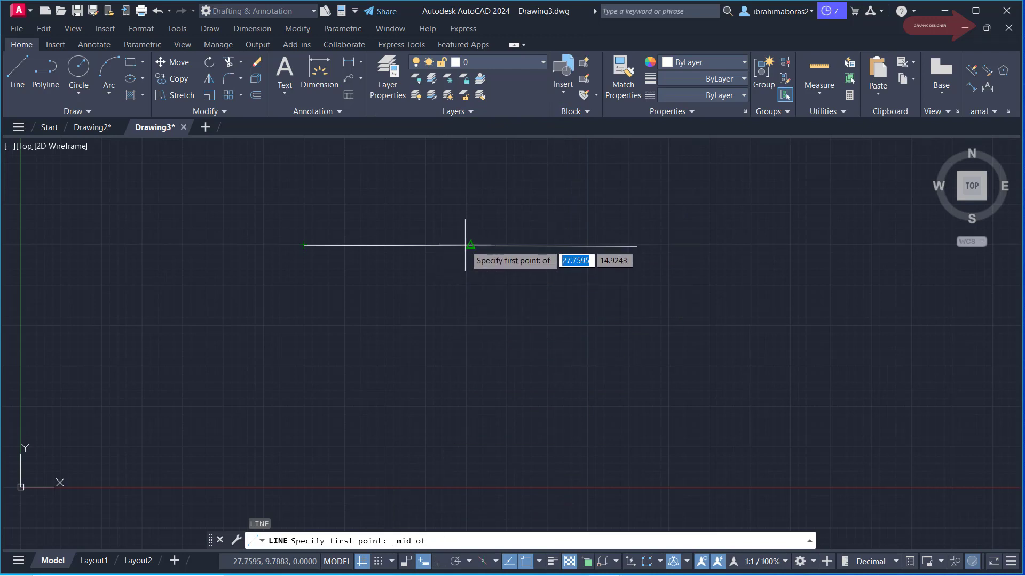
scroll(465, 241, "up", 4)
scroll(476, 246, "down", 2)
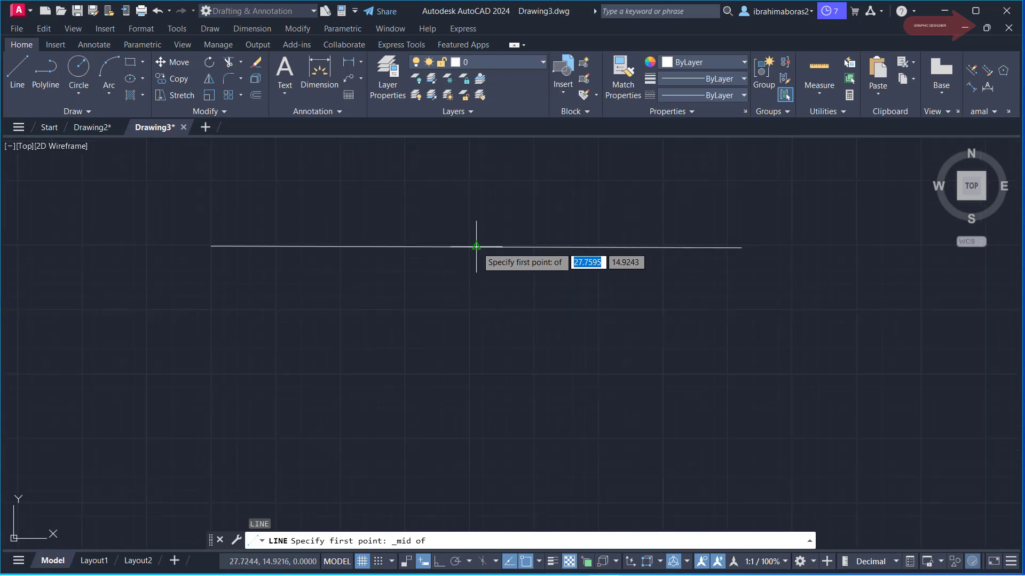
left_click(476, 247)
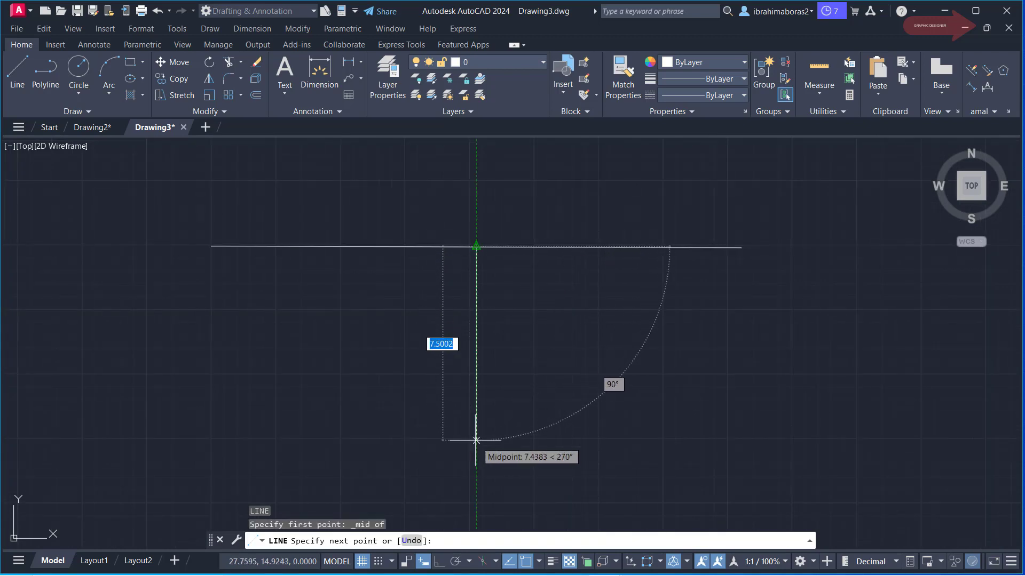
left_click(476, 445)
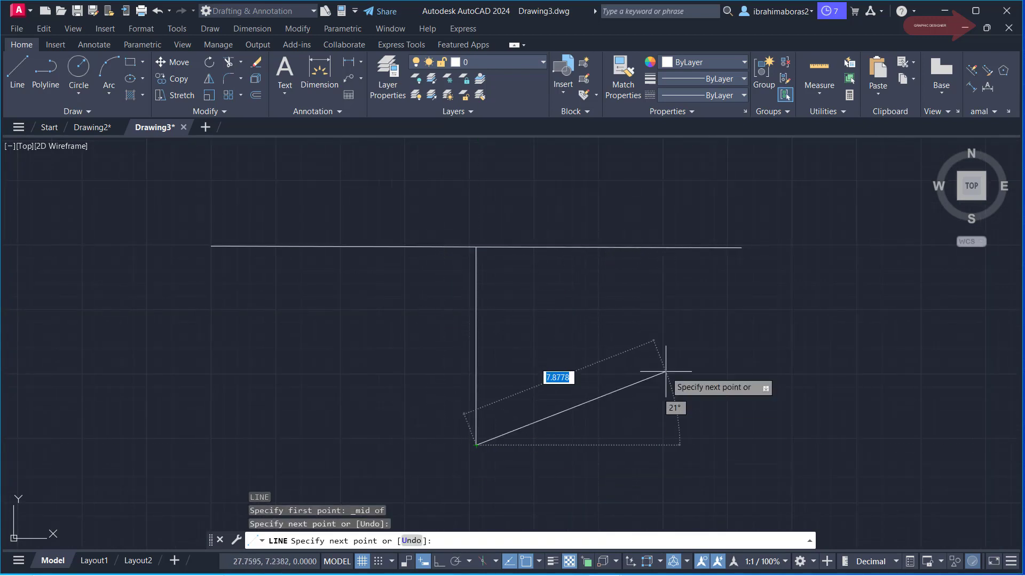
right_click(570, 426)
left_click(587, 433)
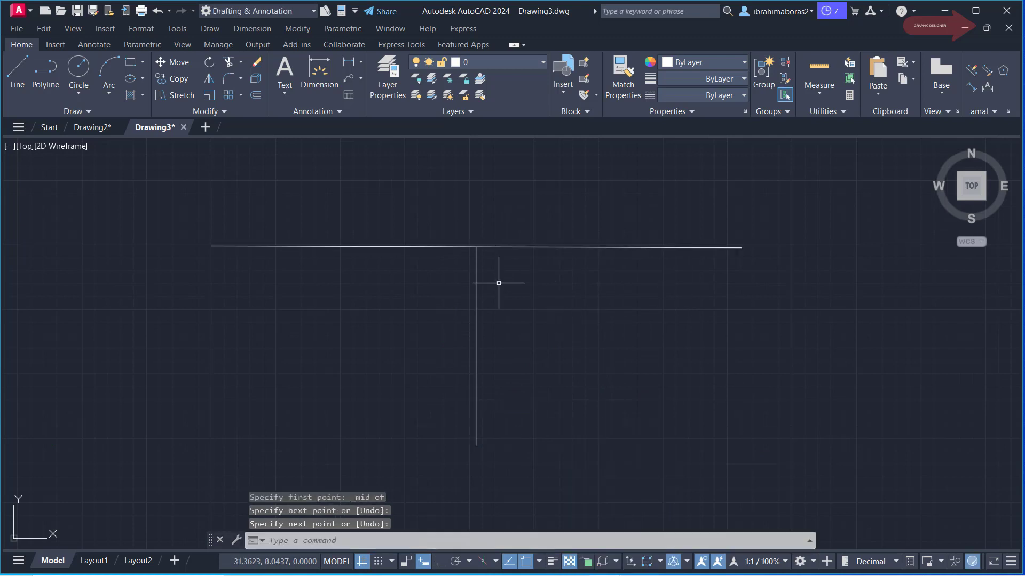
scroll(569, 344, "down", 2)
middle_click_drag(535, 304, 523, 297)
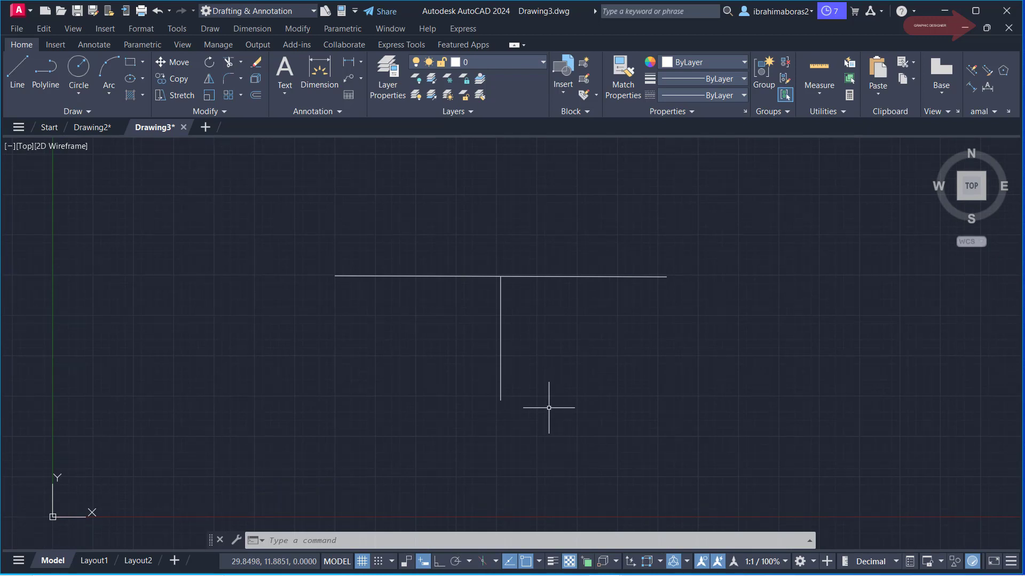
Draw a vertical line hanging down from the horizontal line's right endpoint
type("l")
key("Return")
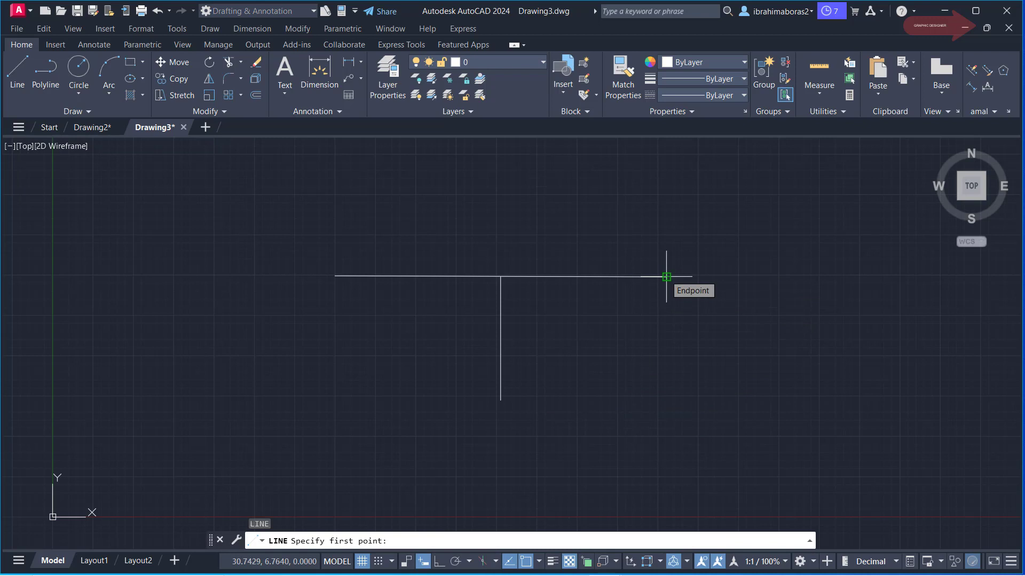
left_click(538, 561)
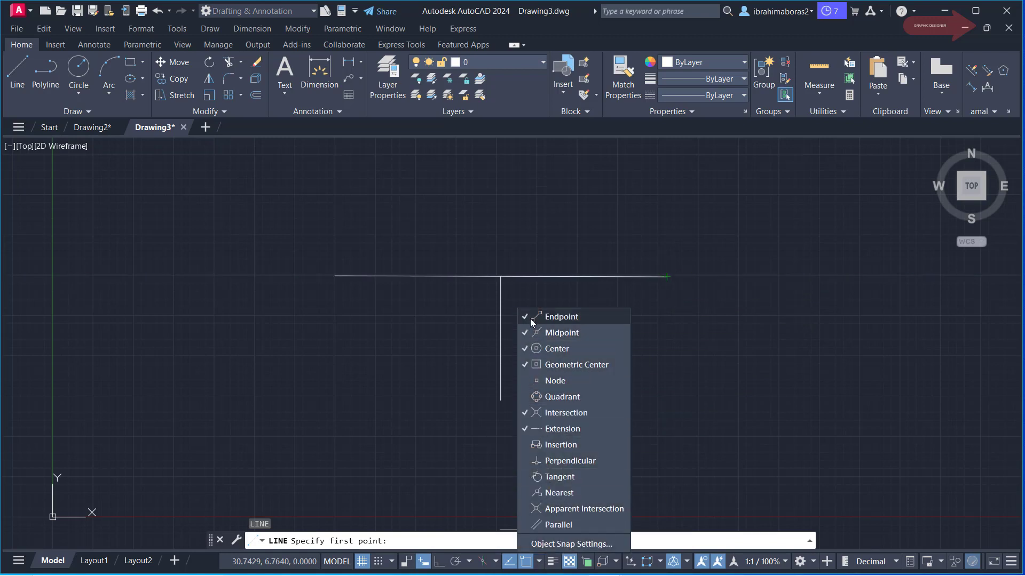
left_click(666, 276)
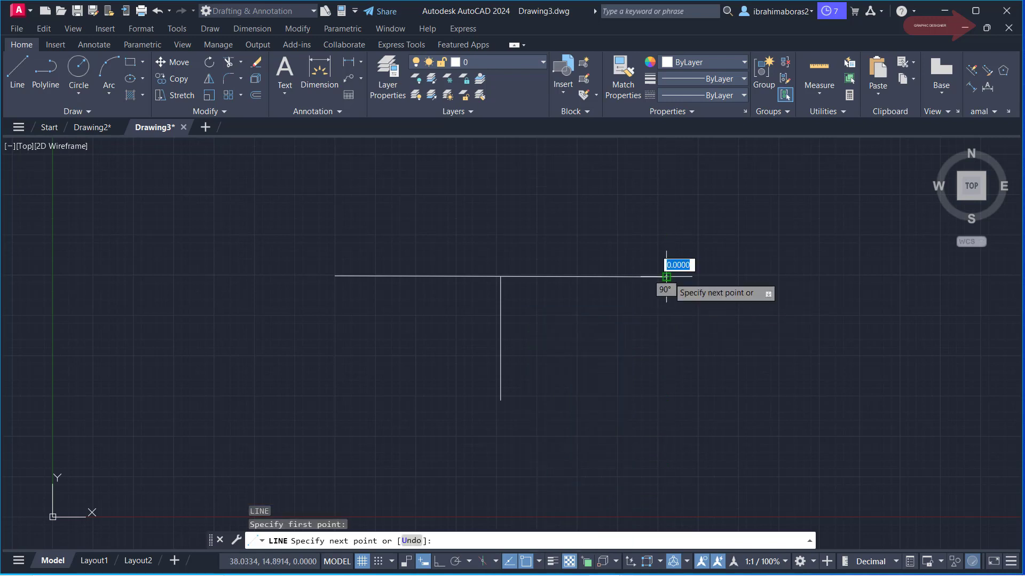
left_click(666, 404)
right_click(784, 439)
left_click(875, 297)
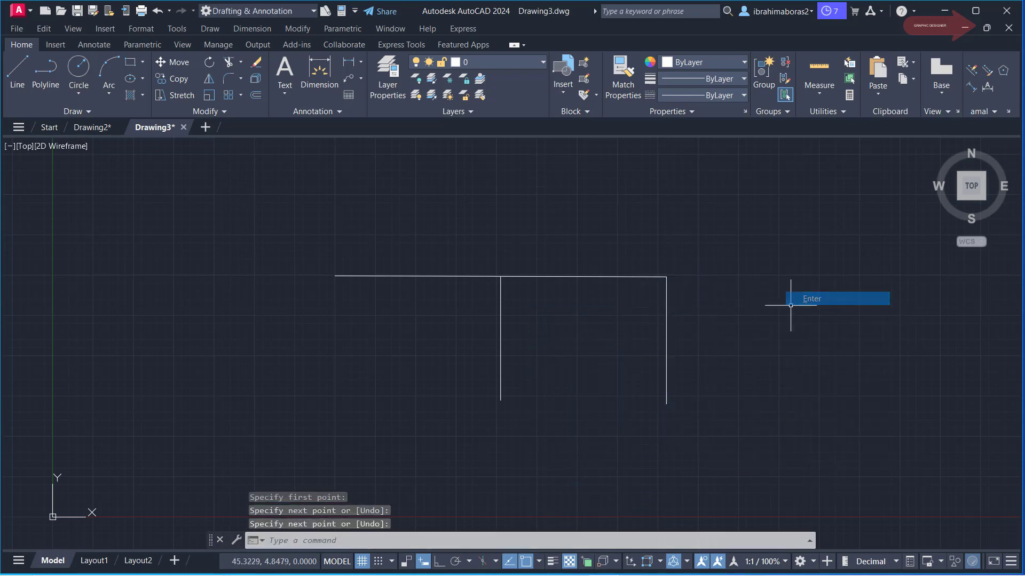
scroll(513, 397, "down", 4)
middle_click_drag(658, 400, 507, 377)
scroll(507, 378, "up", 2)
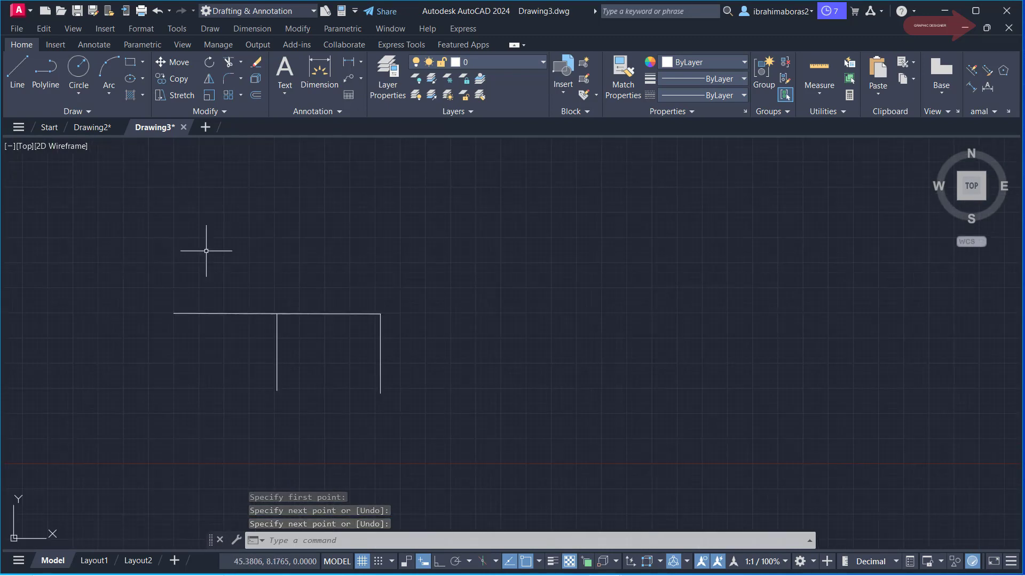
Draw a circle to the right of the lines
left_click(79, 69)
left_click(542, 327)
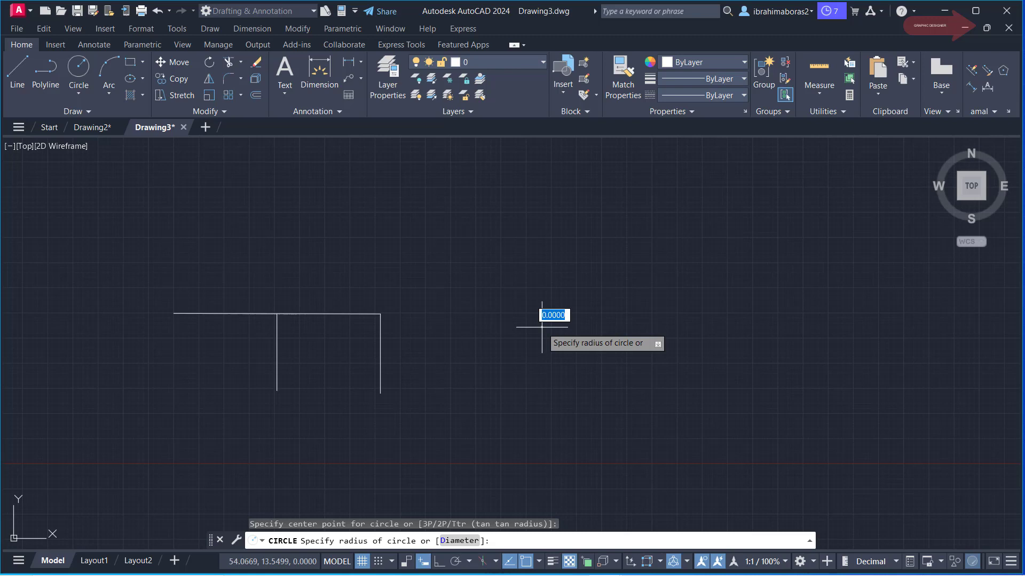
left_click(585, 348)
scroll(560, 281, "up", 2)
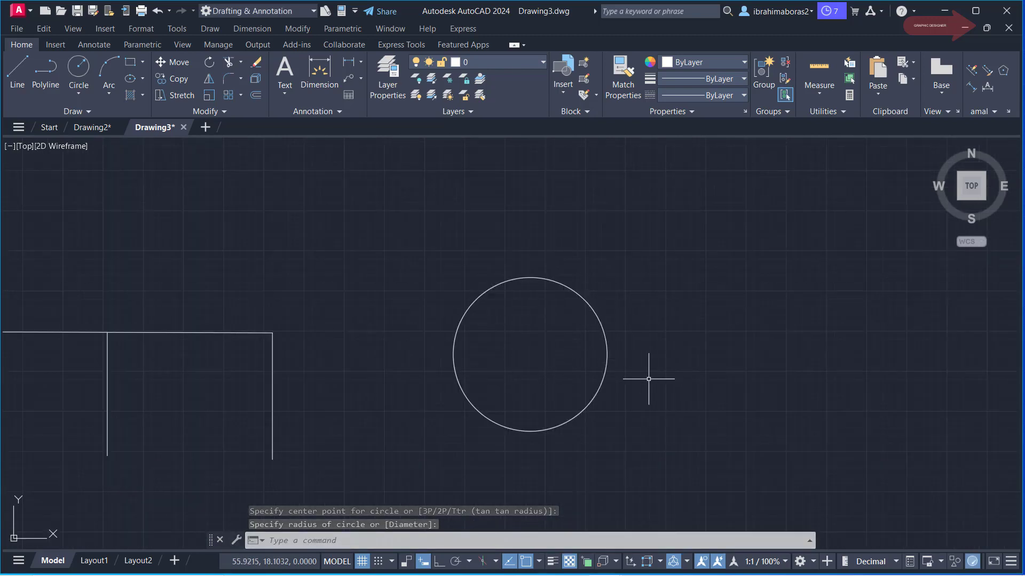
Draw a slanted line from the circle's centre out past its top edge, using Center snap
type("l")
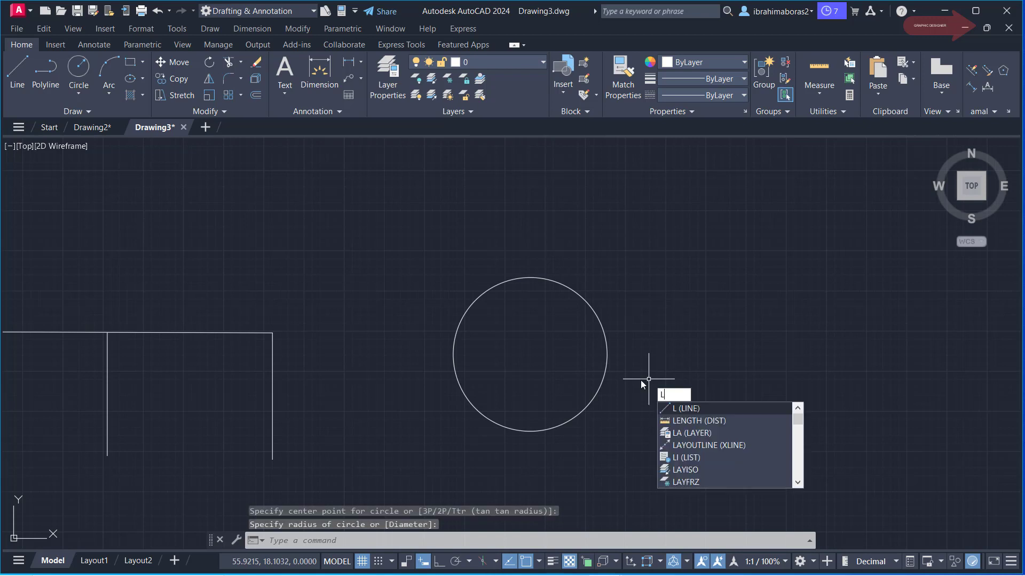
key("Return")
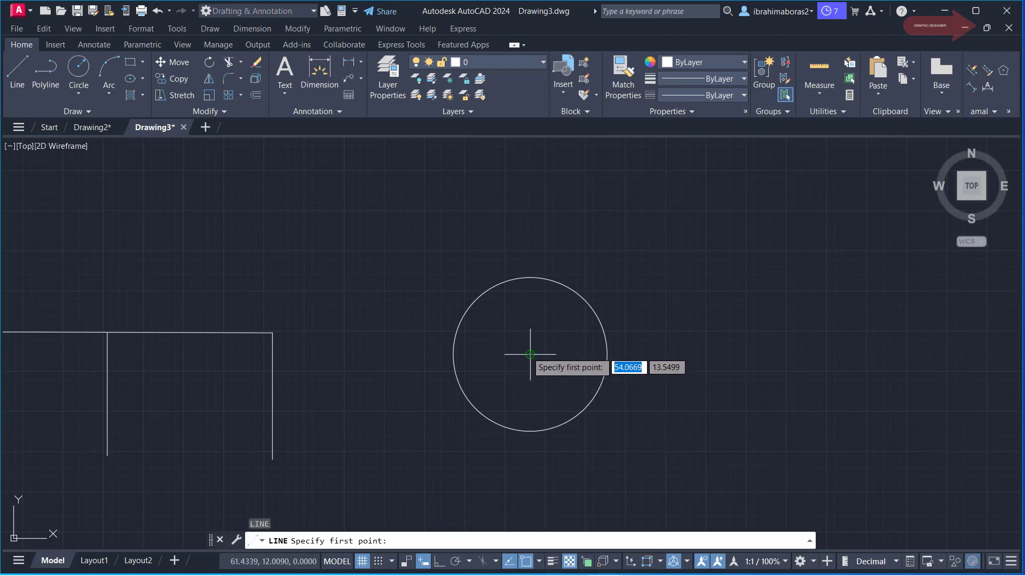
scroll(534, 357, "up", 2)
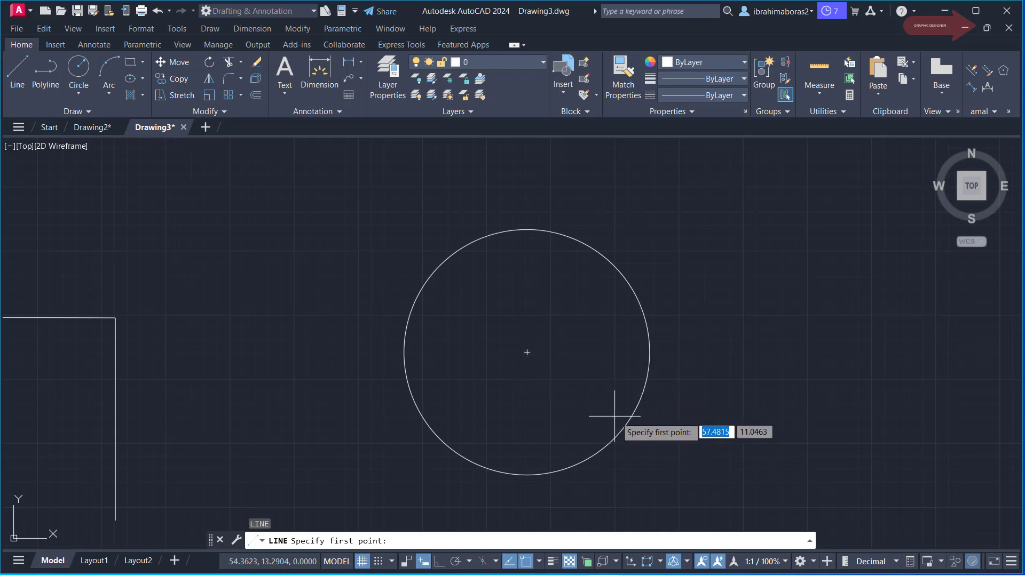
left_click(538, 563)
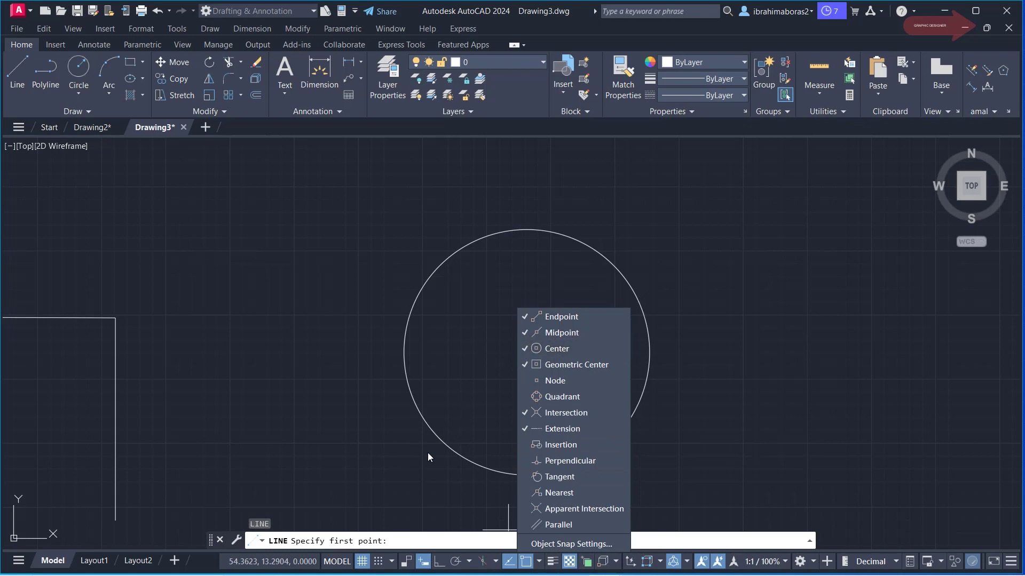
left_click(647, 453)
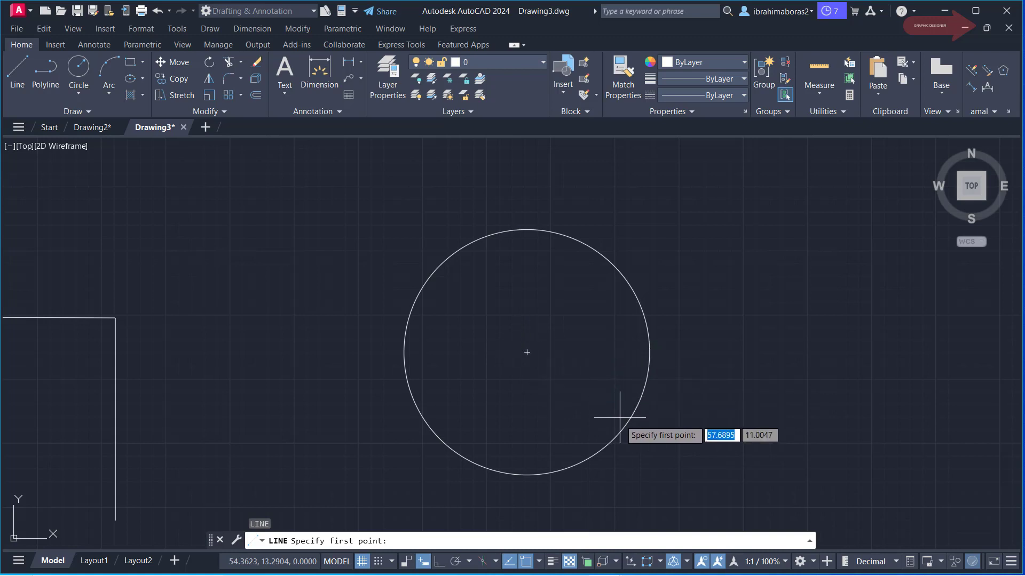
left_click(539, 562)
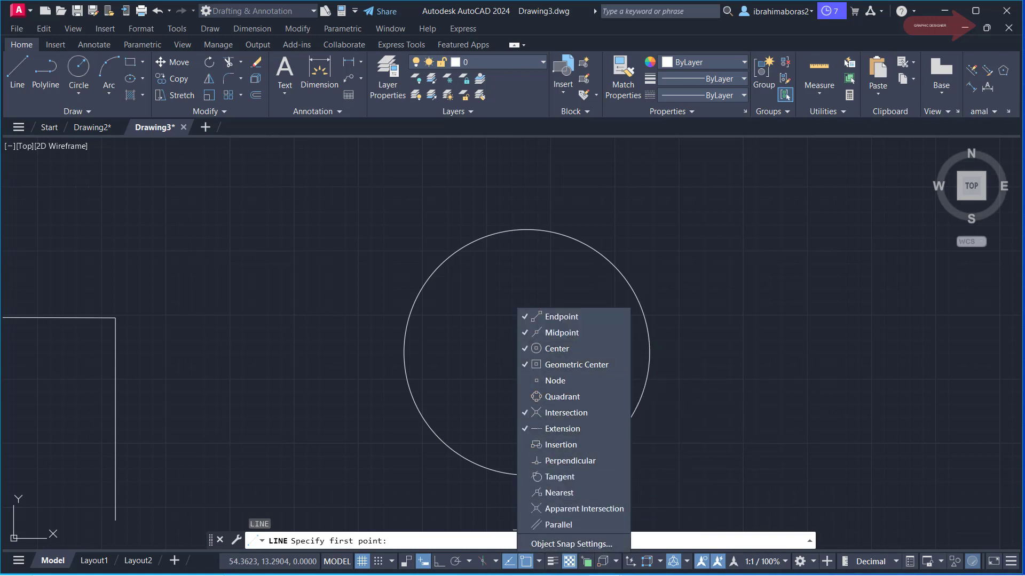
left_click(619, 420)
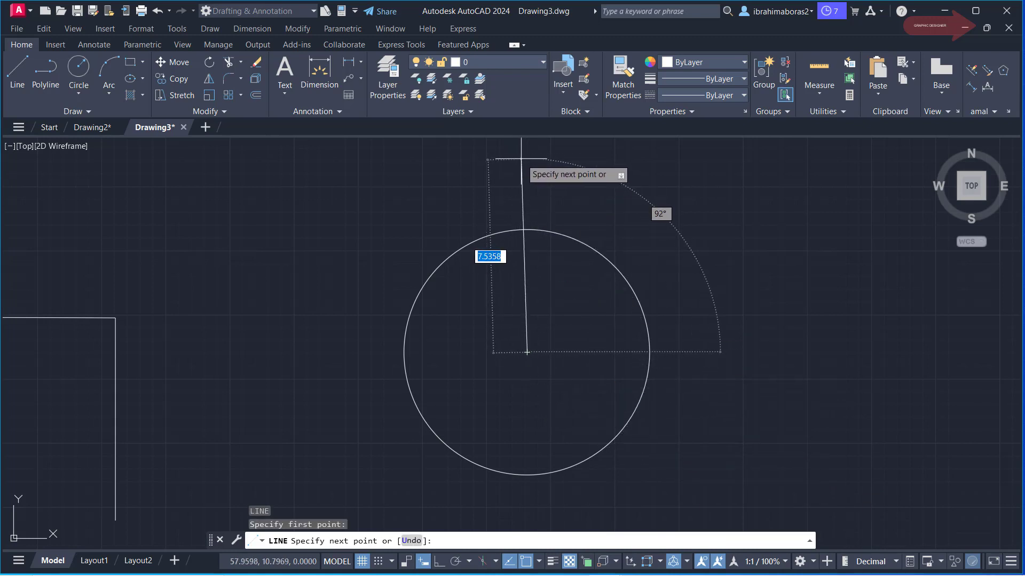
left_click(482, 156)
right_click(687, 396)
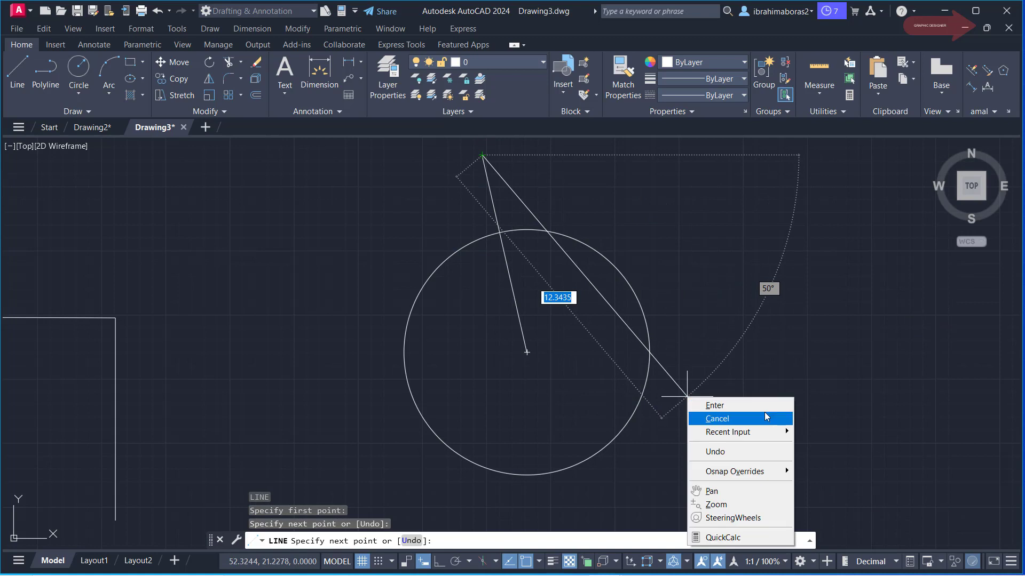
left_click(717, 419)
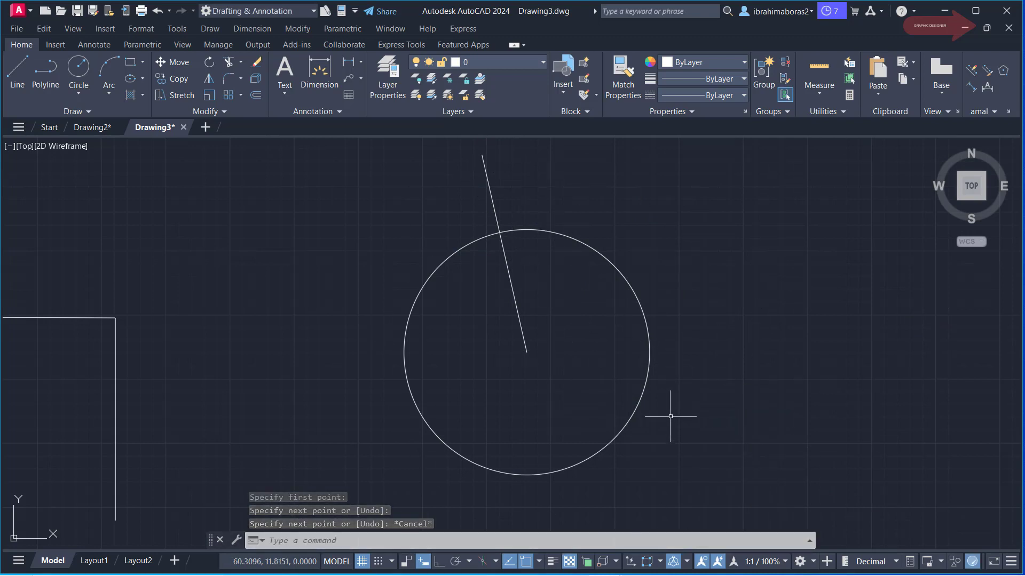
Draw a rectangle right of the circle, then review the object snap modes
scroll(672, 405, "down", 3)
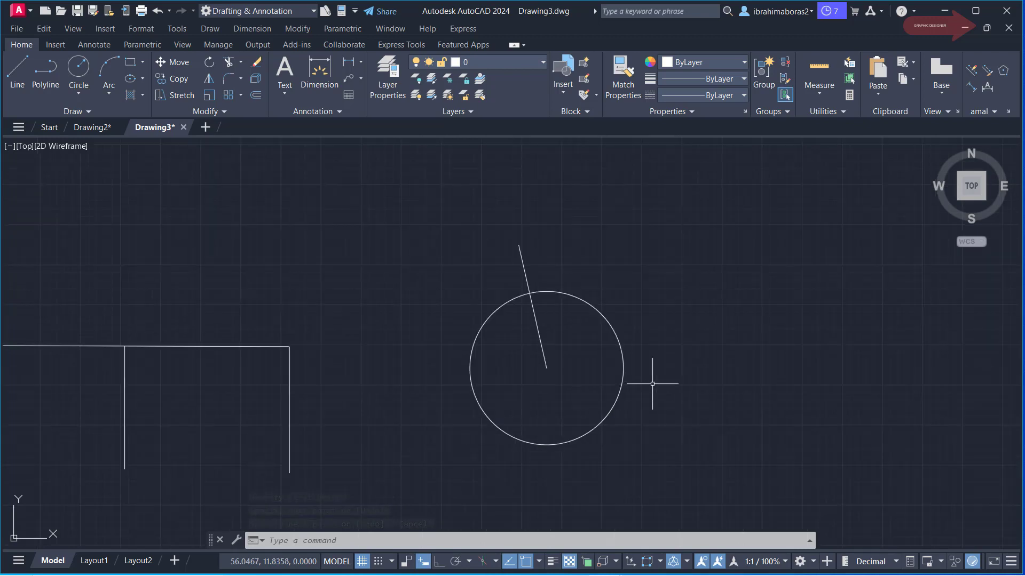
middle_click_drag(654, 382, 421, 369)
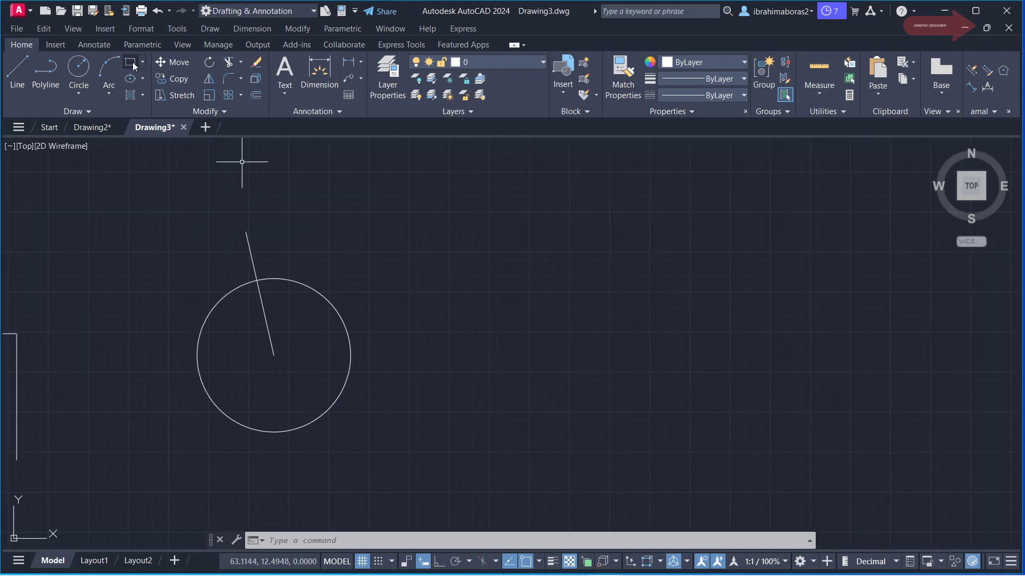
left_click(133, 65)
left_click(521, 263)
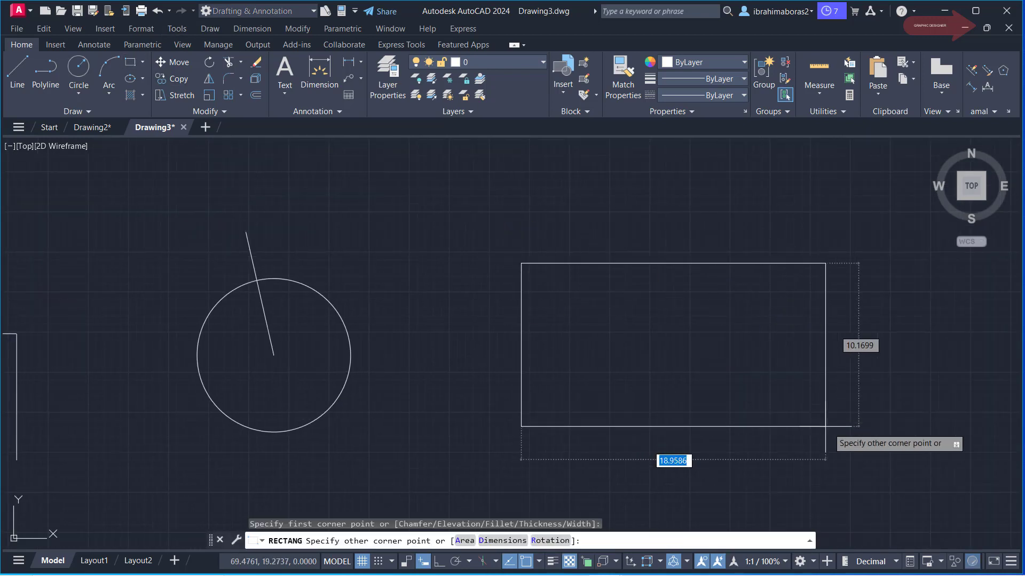
left_click(790, 437)
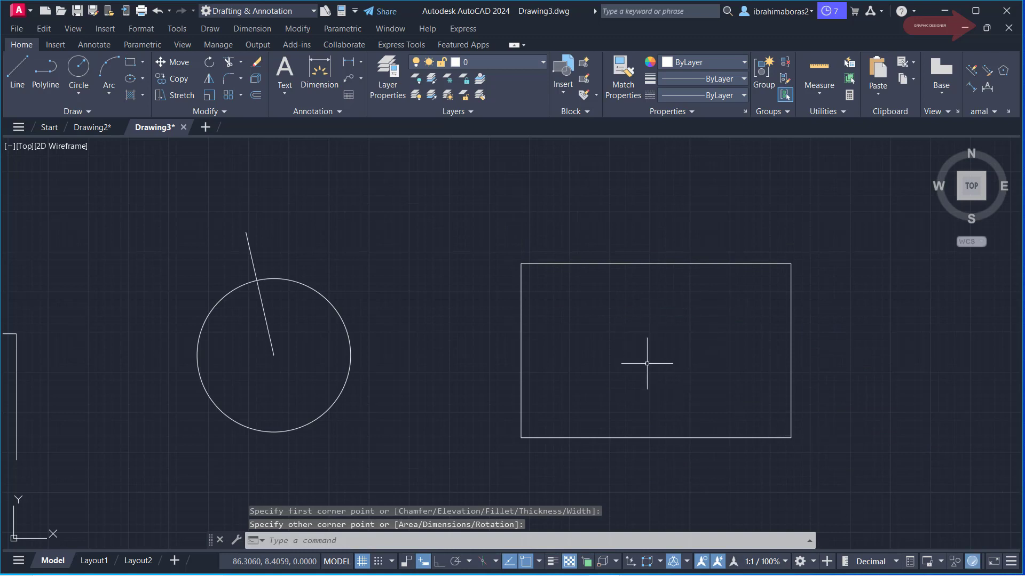
left_click(539, 563)
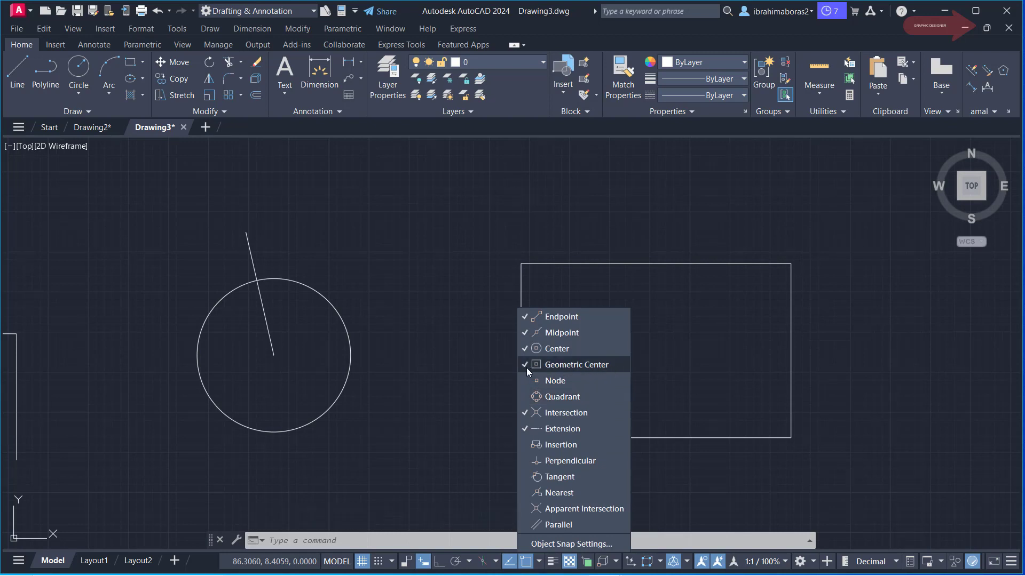
left_click(632, 376)
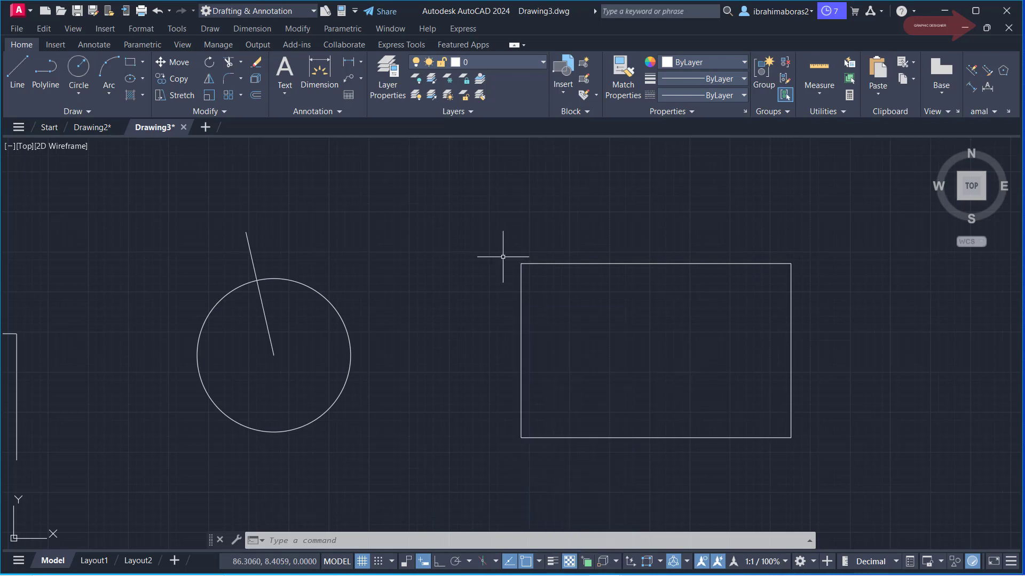
Draw a circle centred on the rectangle's geometric center
left_click(85, 68)
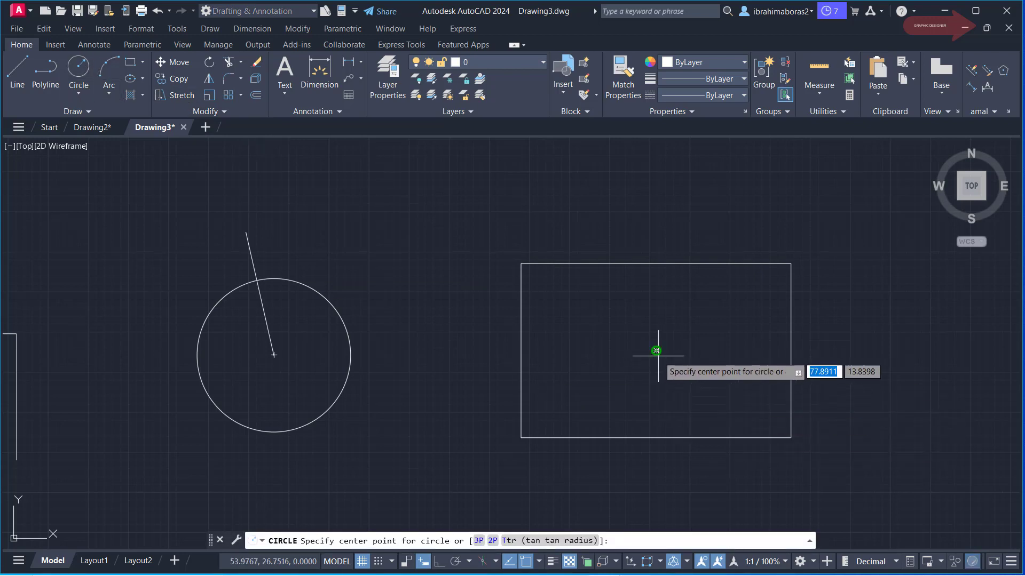
left_click(656, 350)
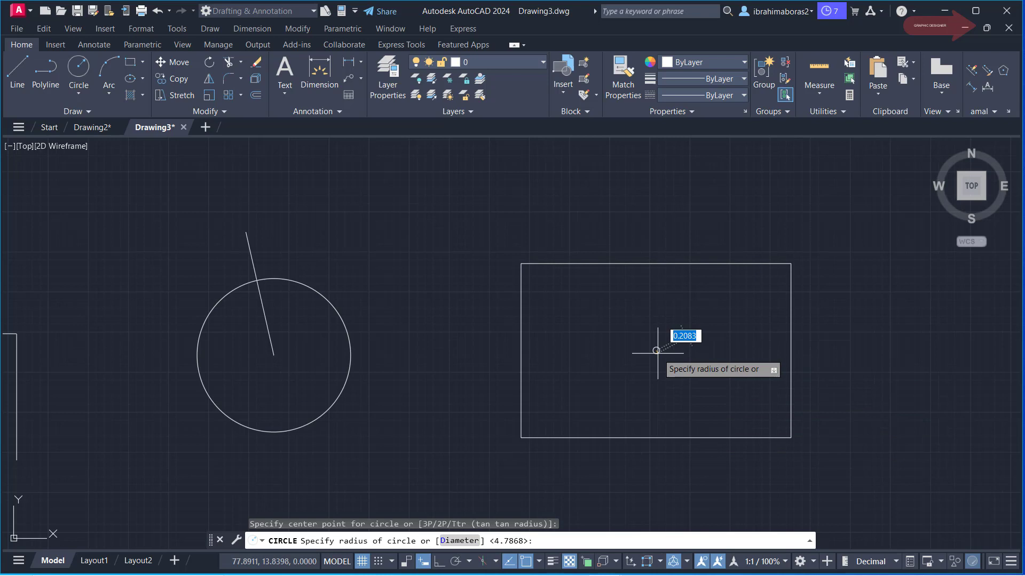
left_click(727, 374)
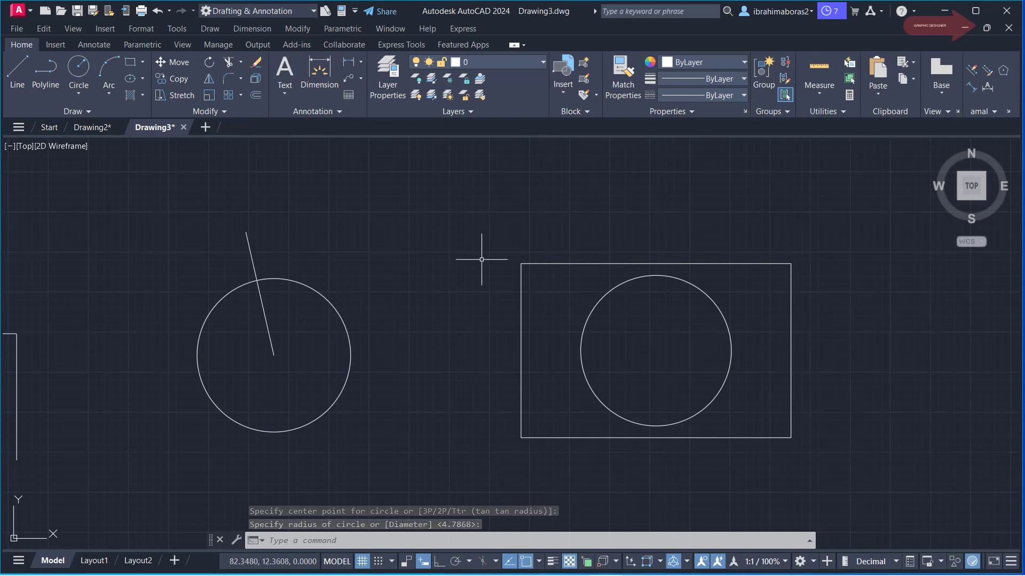
Turn on Nearest snapping and start a new LINE command
scroll(774, 385, "down", 2)
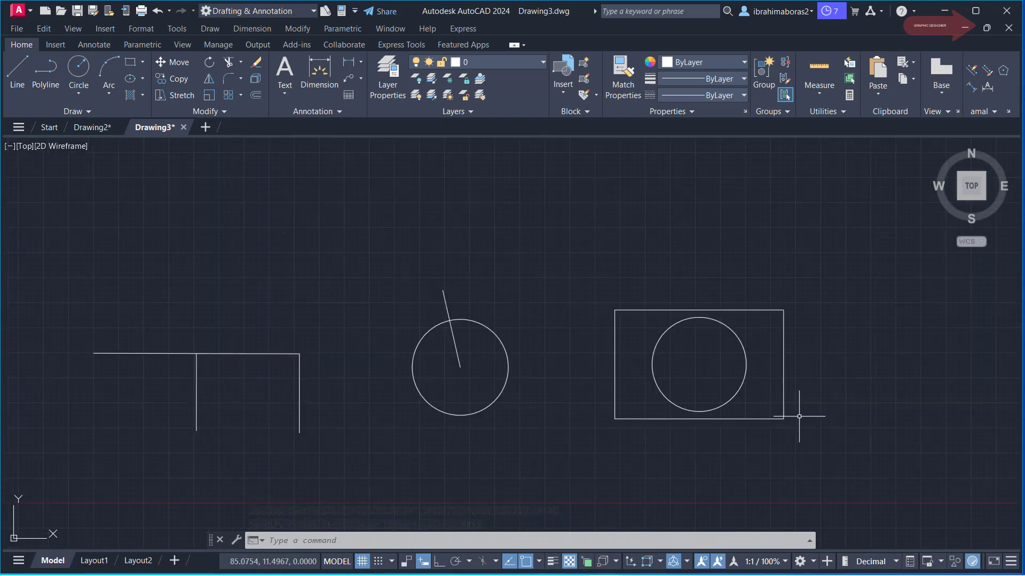
middle_click_drag(762, 400, 522, 398)
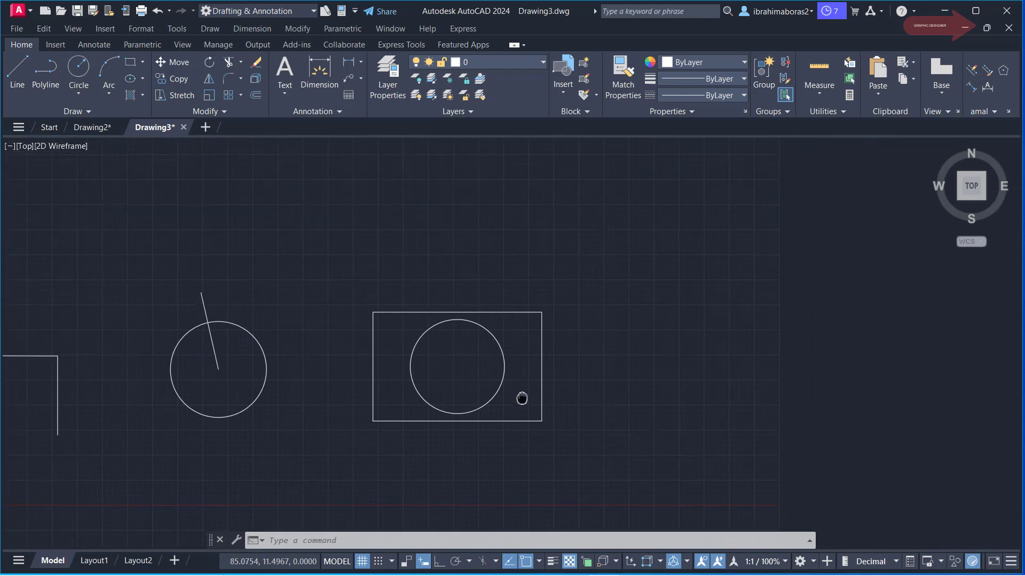
left_click(537, 565)
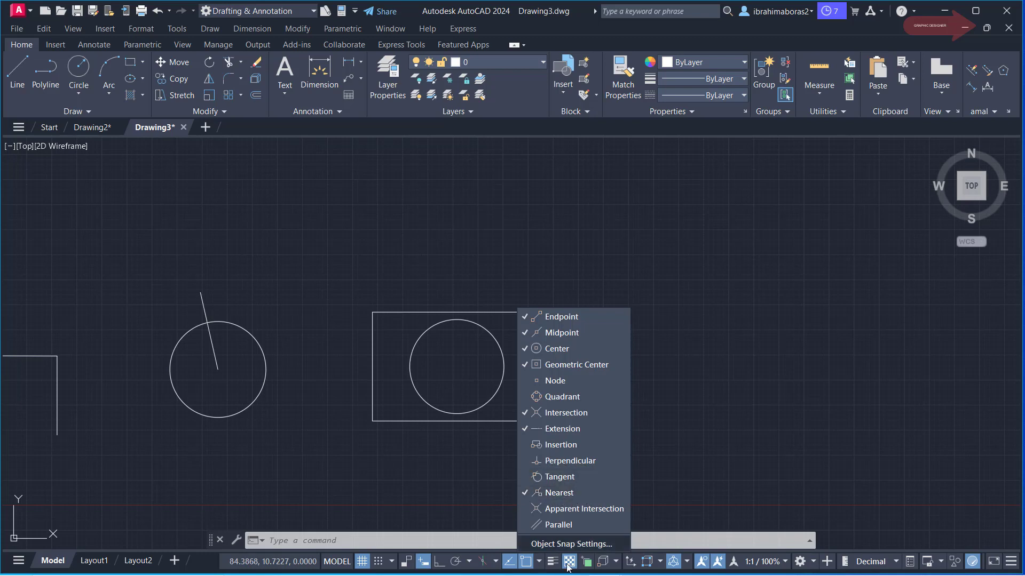
left_click(728, 467)
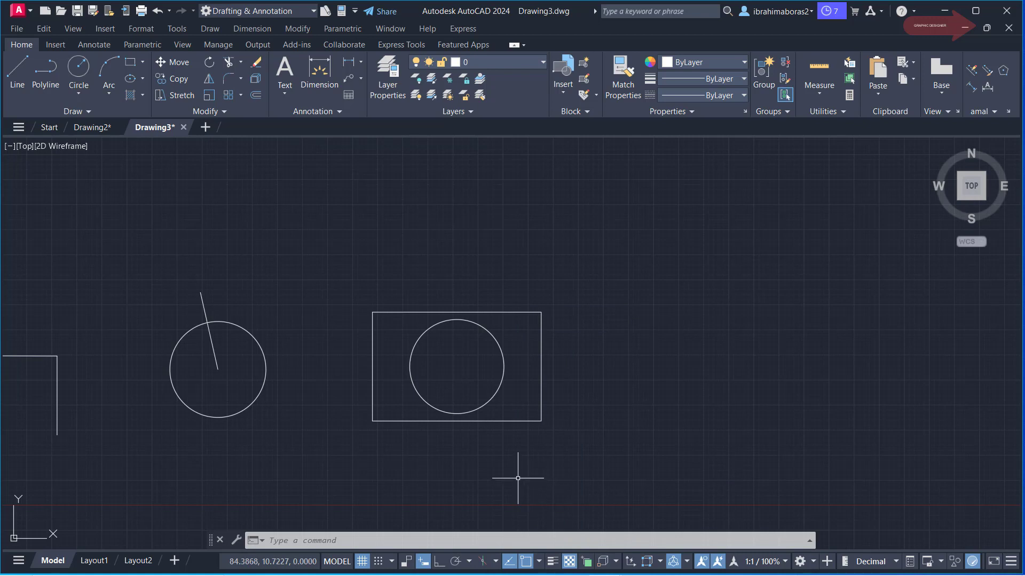
type("l")
key("Return")
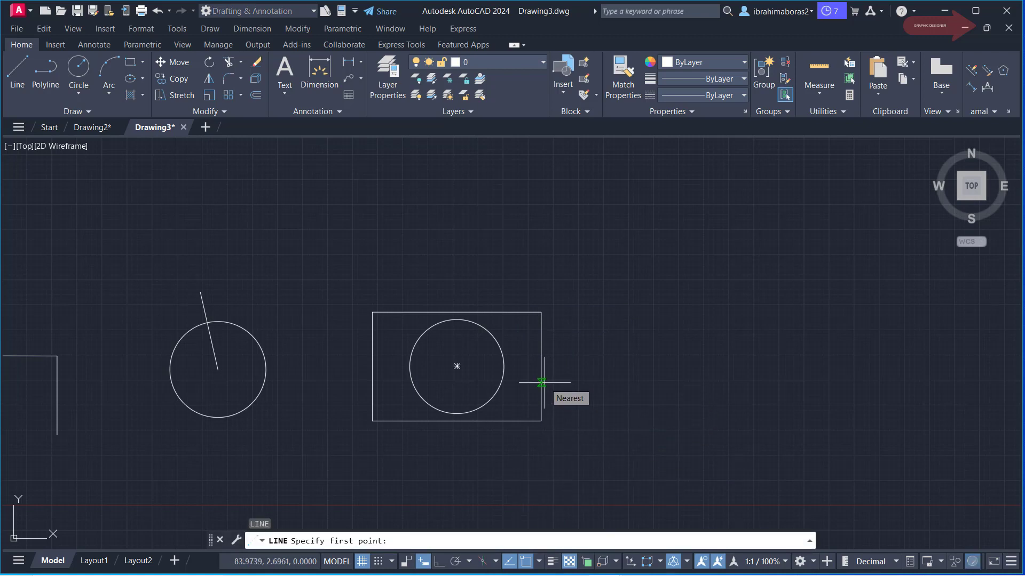
Draw a line from the rectangle's right edge to the inner circle's top quadrant
left_click(541, 382)
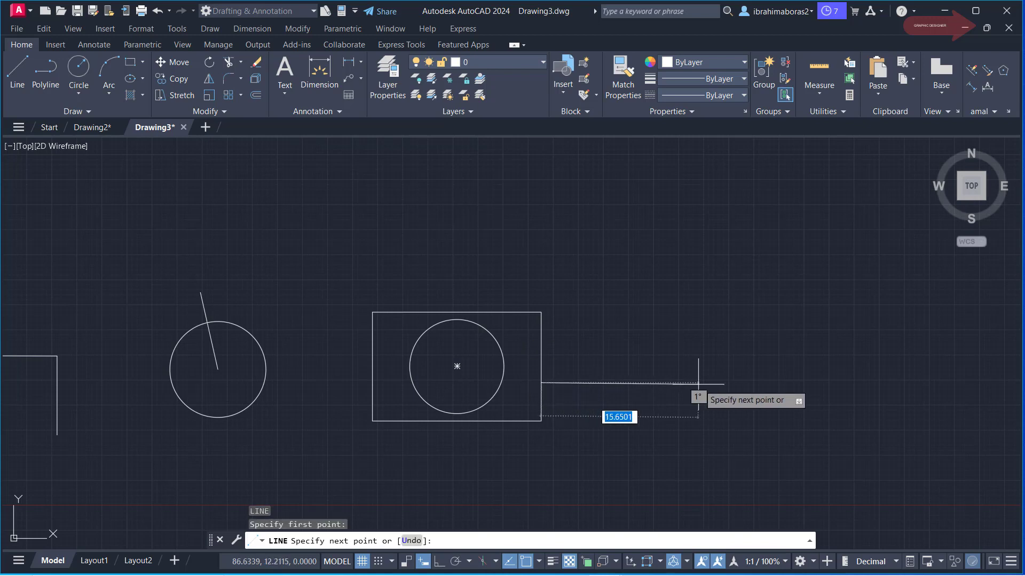
right_click(477, 324, "shift")
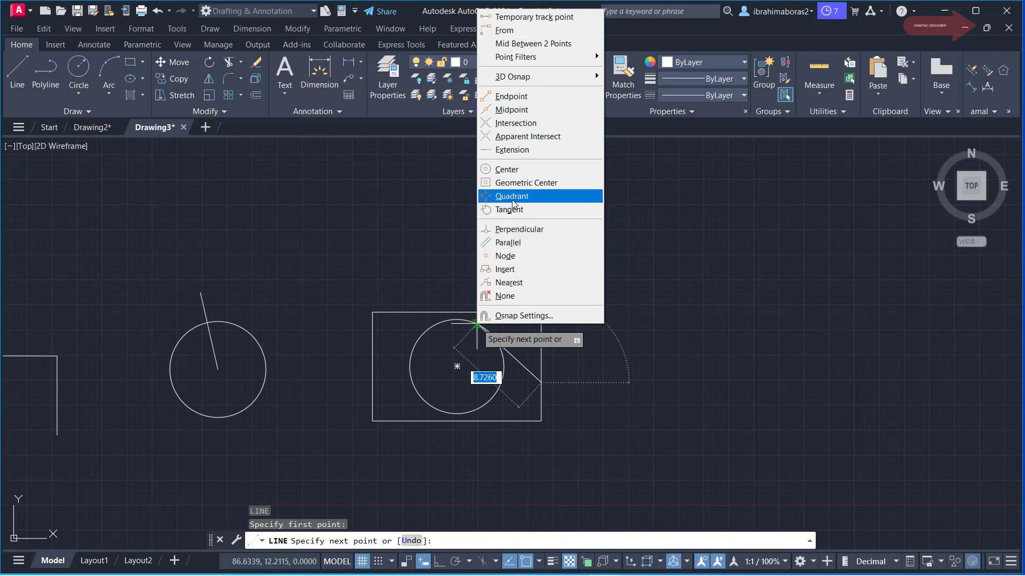
left_click(512, 196)
left_click(458, 321)
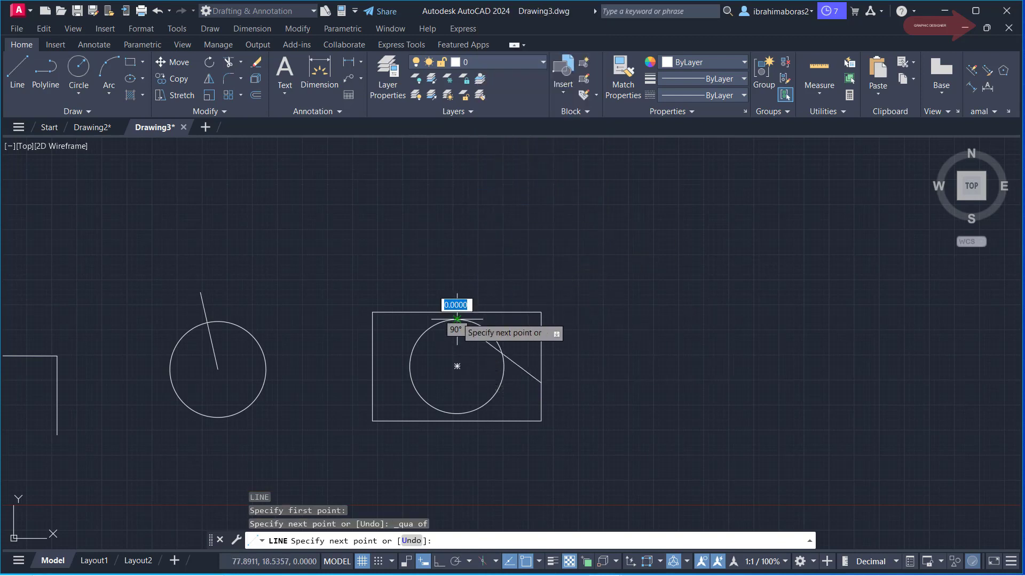
right_click(621, 376)
left_click(648, 396)
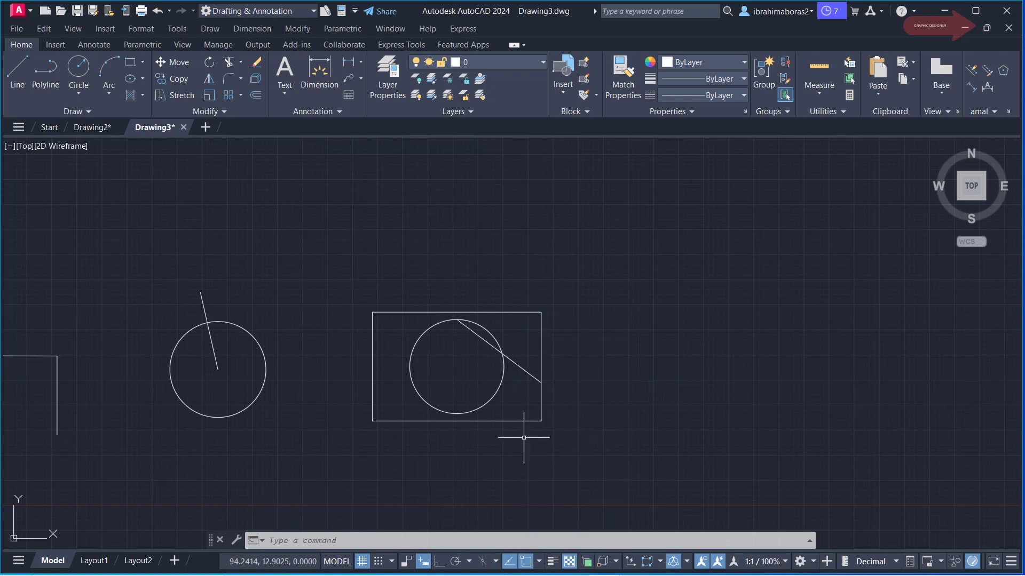
Draw a diagonal line right of the rectangle, running toward the lower right
left_click(539, 564)
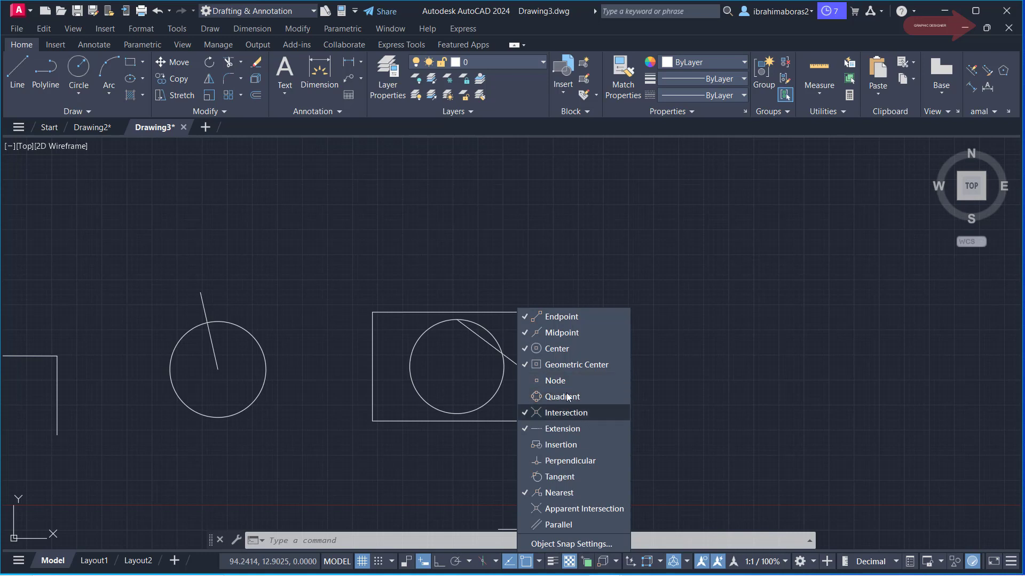
key("Escape")
key("Escape")
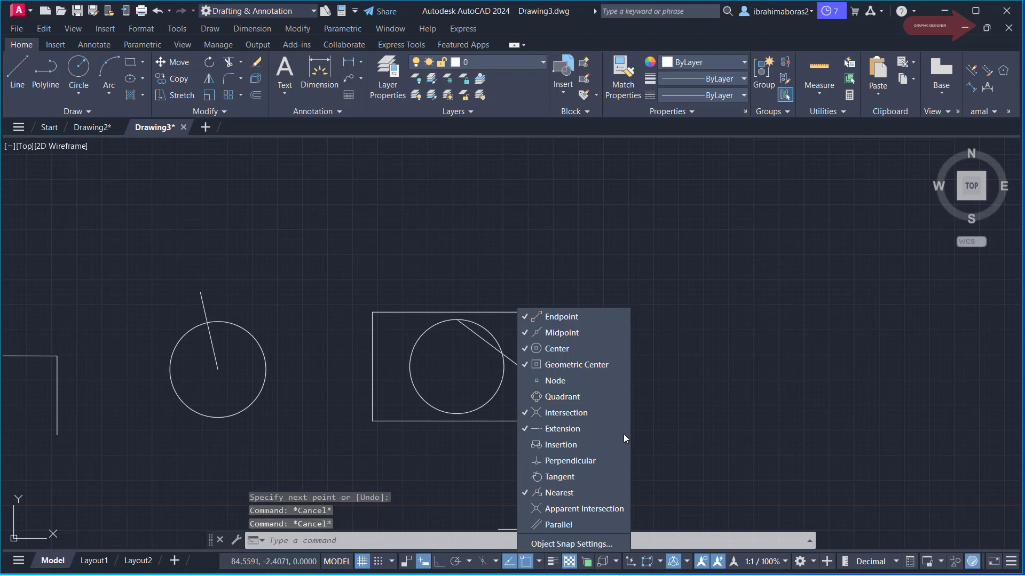
left_click(658, 438)
type("l")
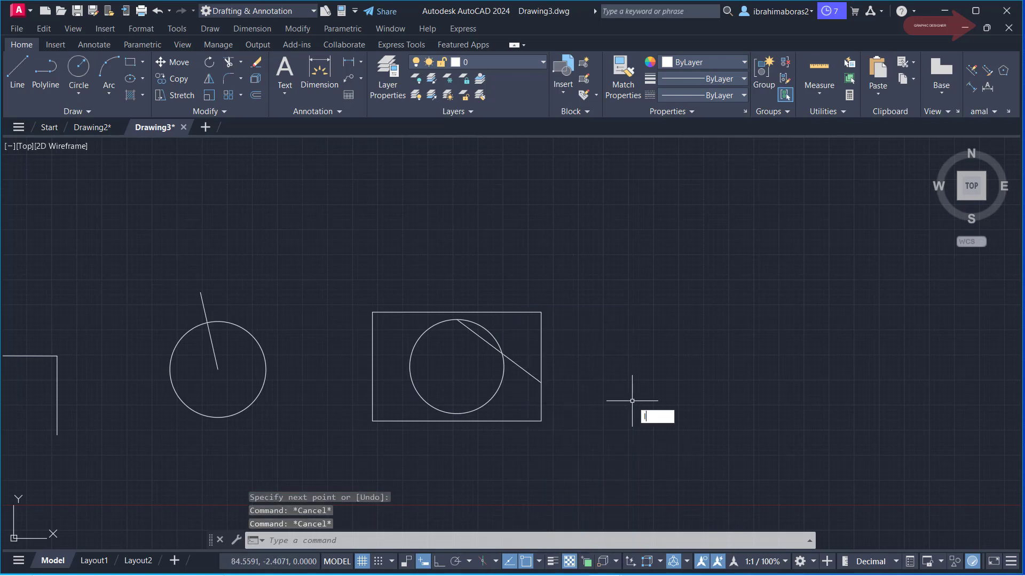
key("Return")
left_click(684, 285)
left_click(898, 418)
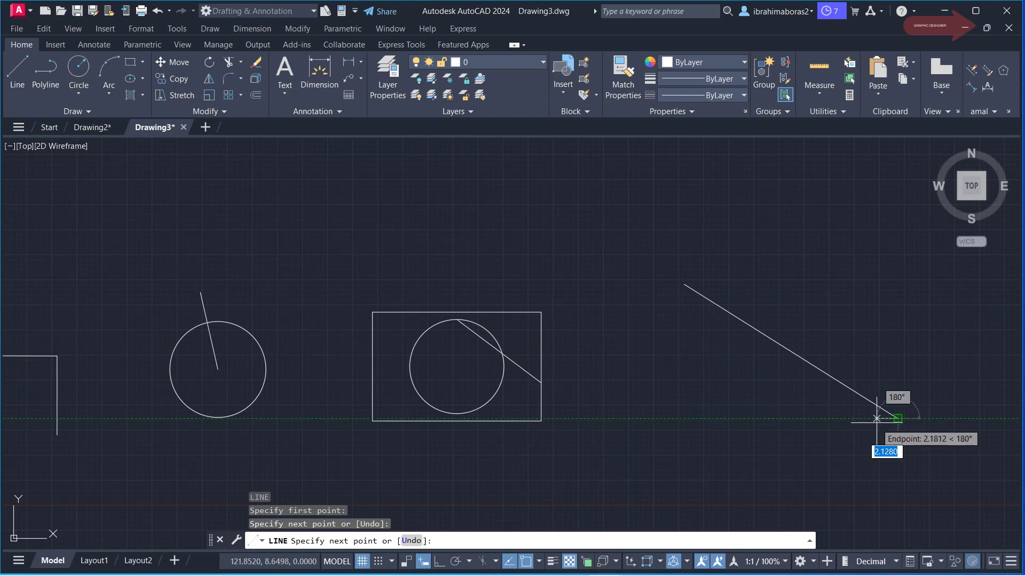
key("Escape")
Draw a second line crossing the first to form an X
type("l")
key("Return")
left_click(832, 259)
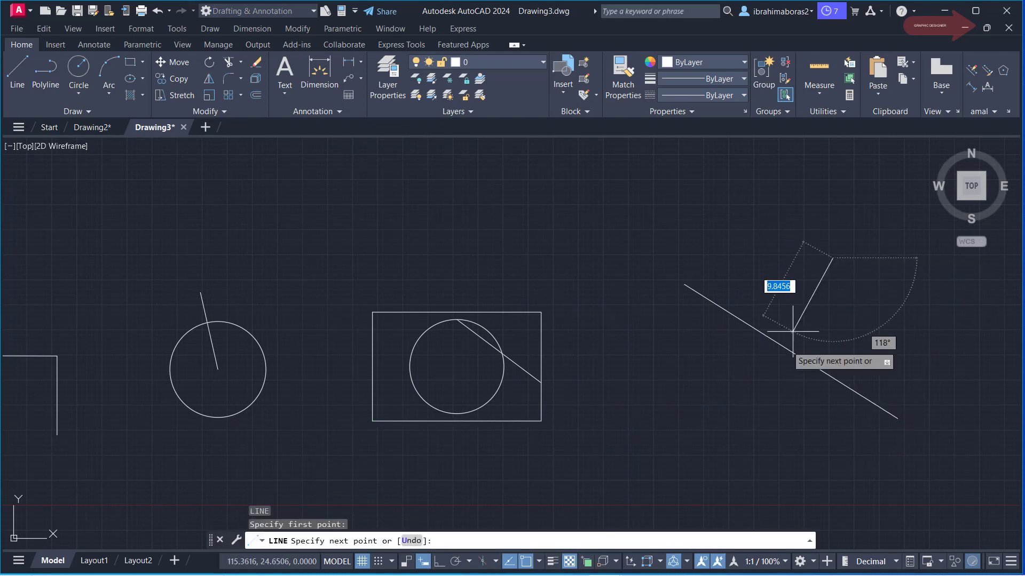
left_click(696, 433)
right_click(779, 397)
left_click(806, 406)
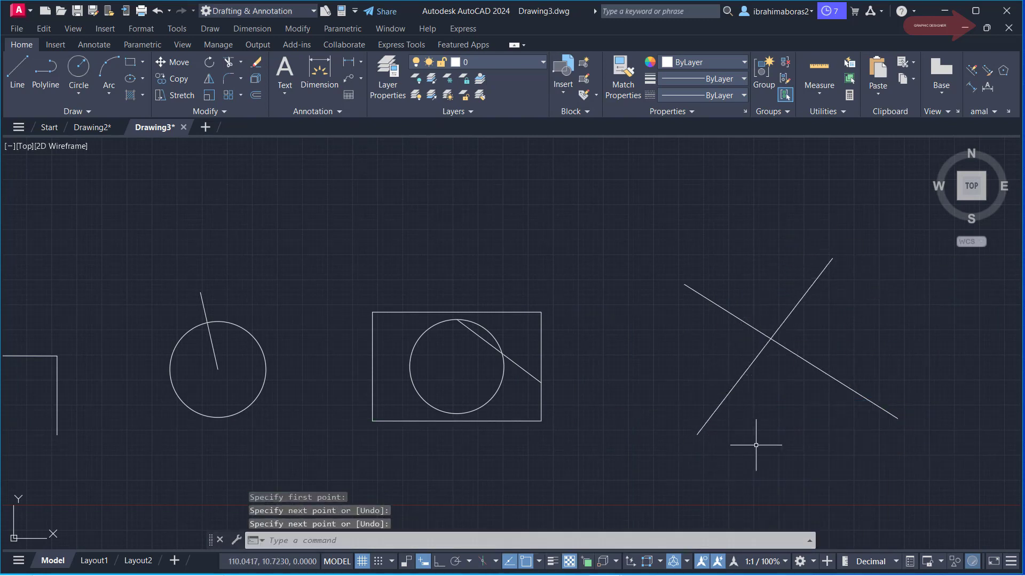
Draw a circle centred on the X's Intersection snap, then show all four demo drawings
left_click(82, 70)
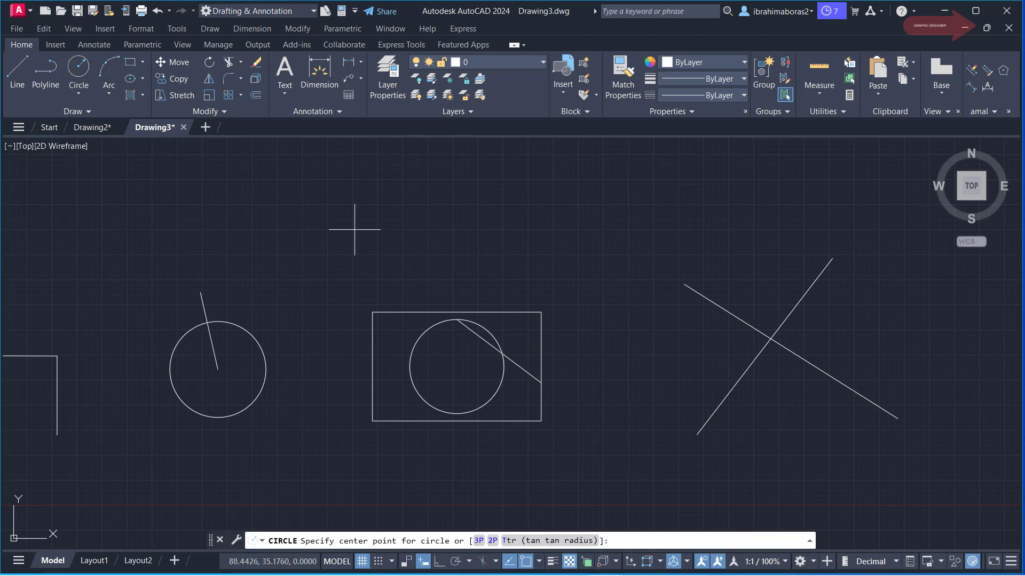
left_click(770, 338)
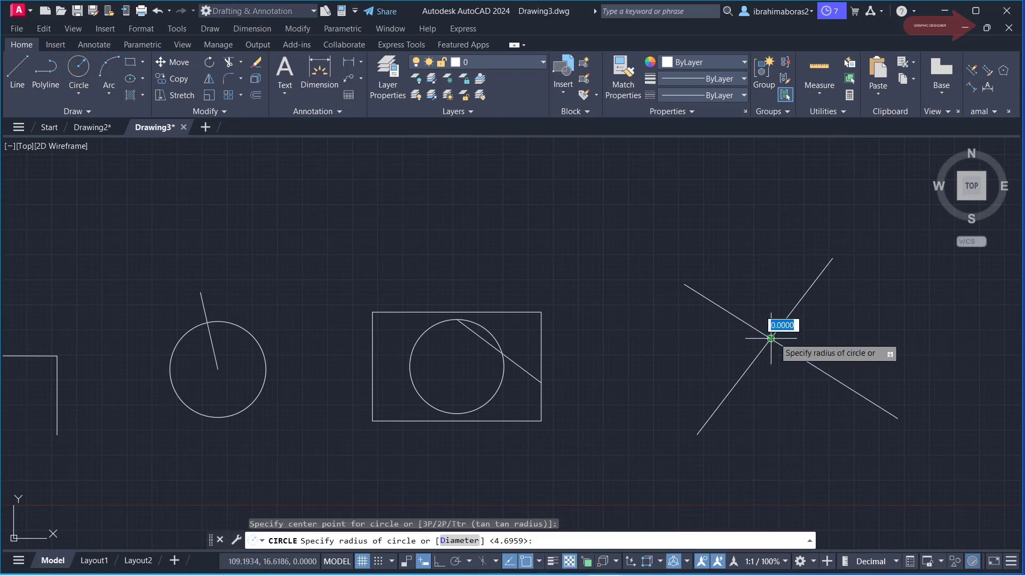
left_click(800, 391)
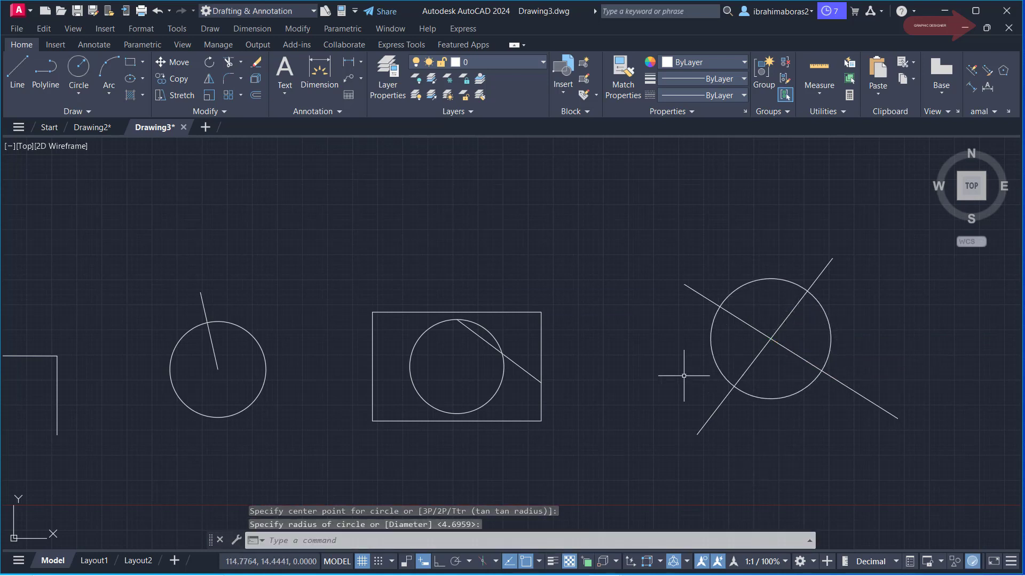
scroll(670, 368, "down", 2)
middle_click_drag(622, 370, 686, 354)
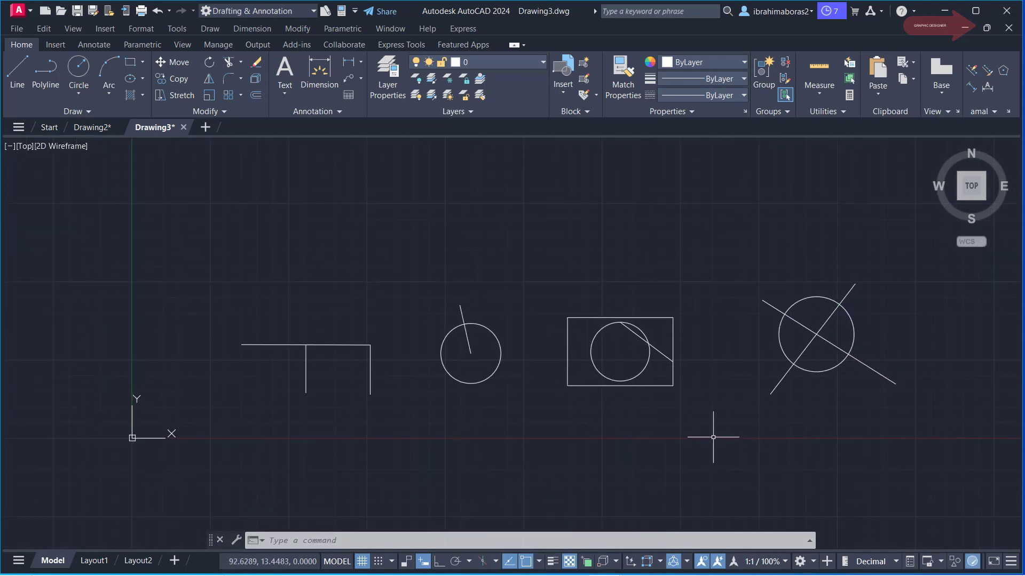